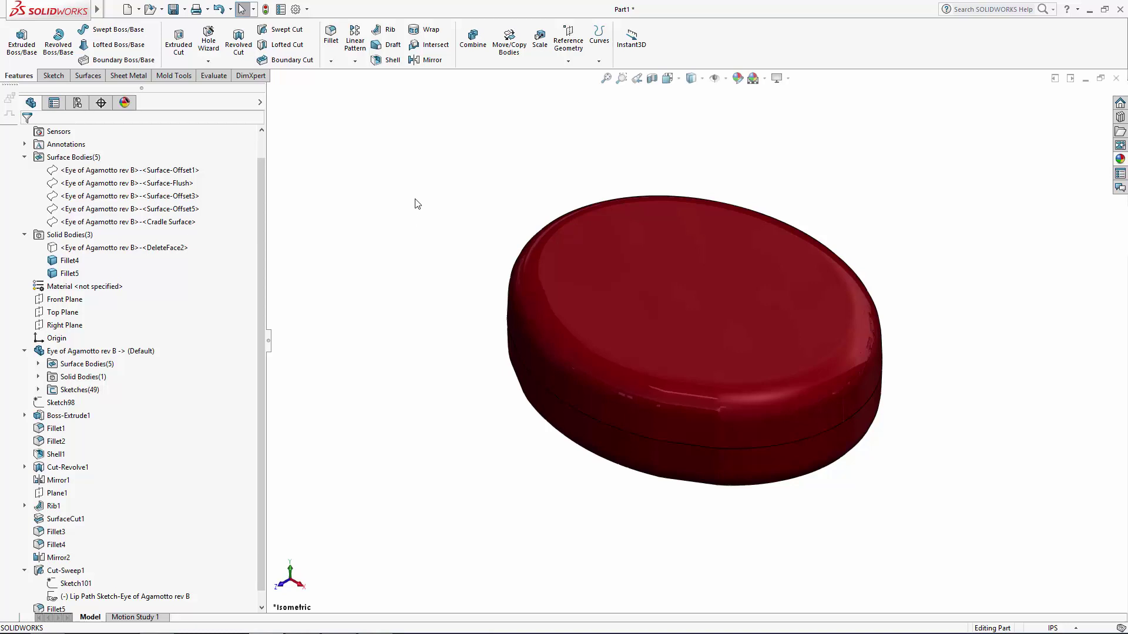
# Start a Lip/Groove feature with the upper half as groove body, the lower half as lip body and the Top Plane as direction
pyautogui.moveTo(1051, 492); pyautogui.dragTo(473, 386, button='middle')
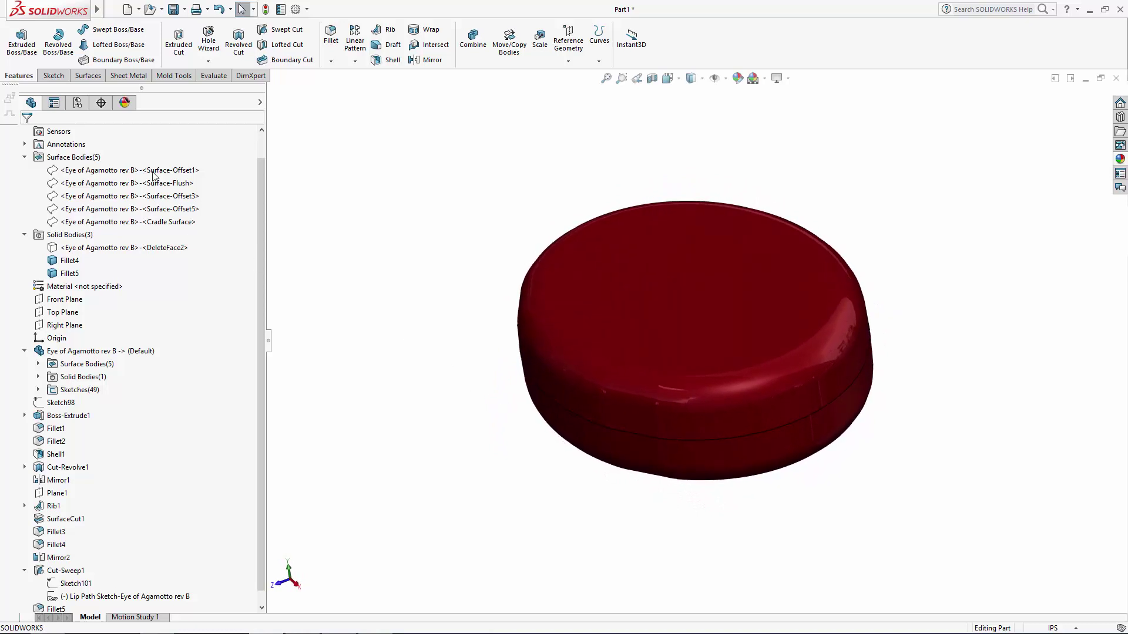
pyautogui.moveTo(105, 13)
pyautogui.click(183, 10)
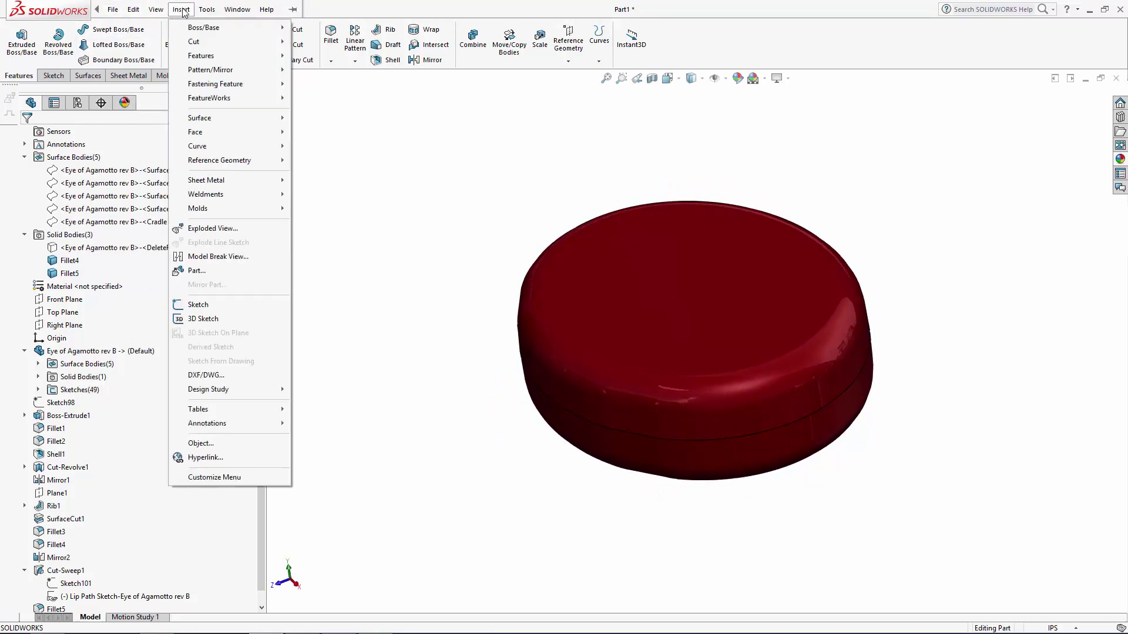
pyautogui.moveTo(201, 87)
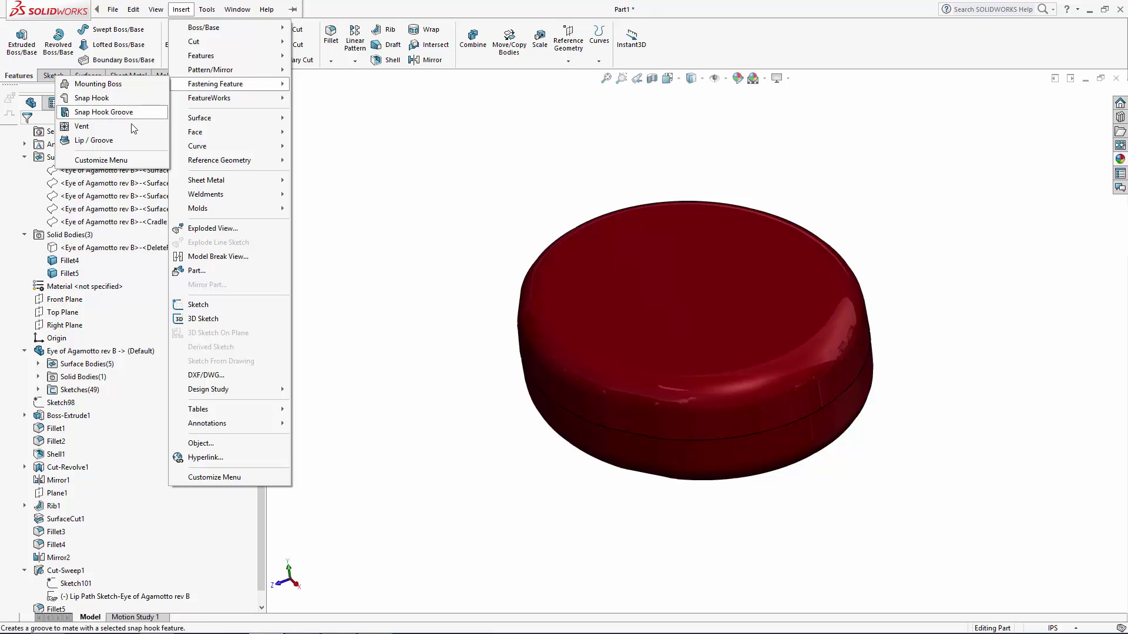
pyautogui.click(129, 142)
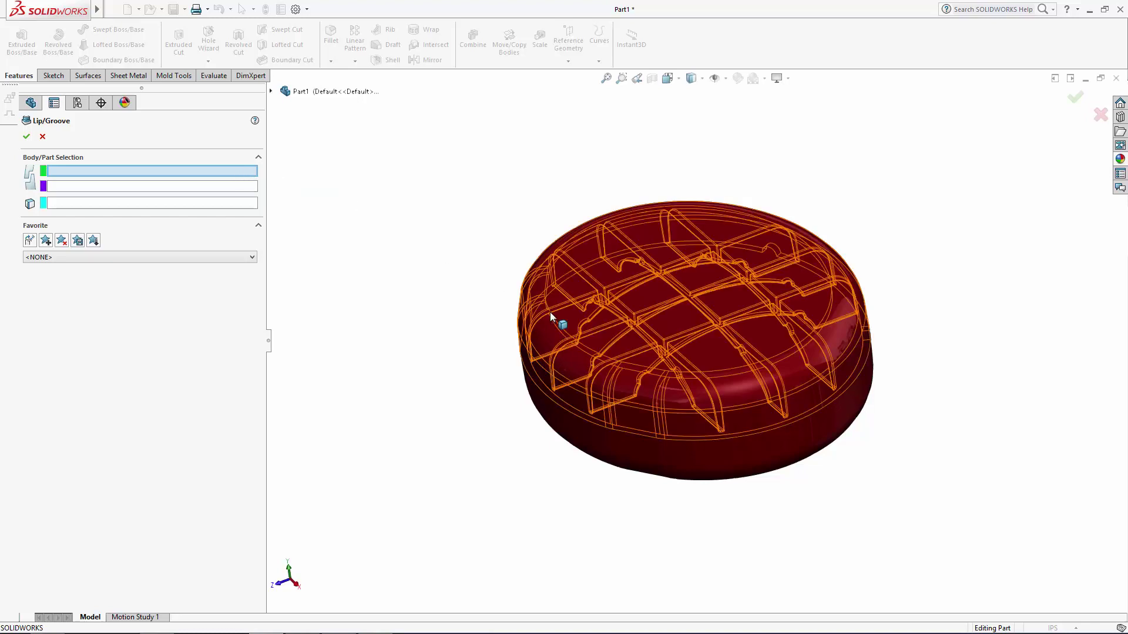
pyautogui.click(562, 334)
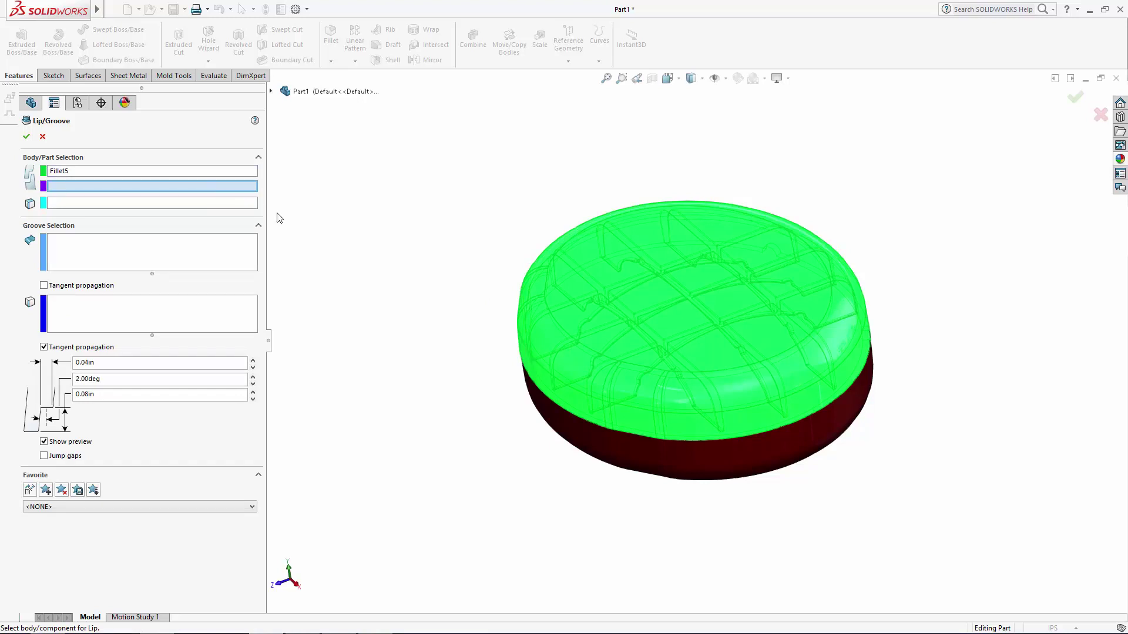
pyautogui.click(591, 453)
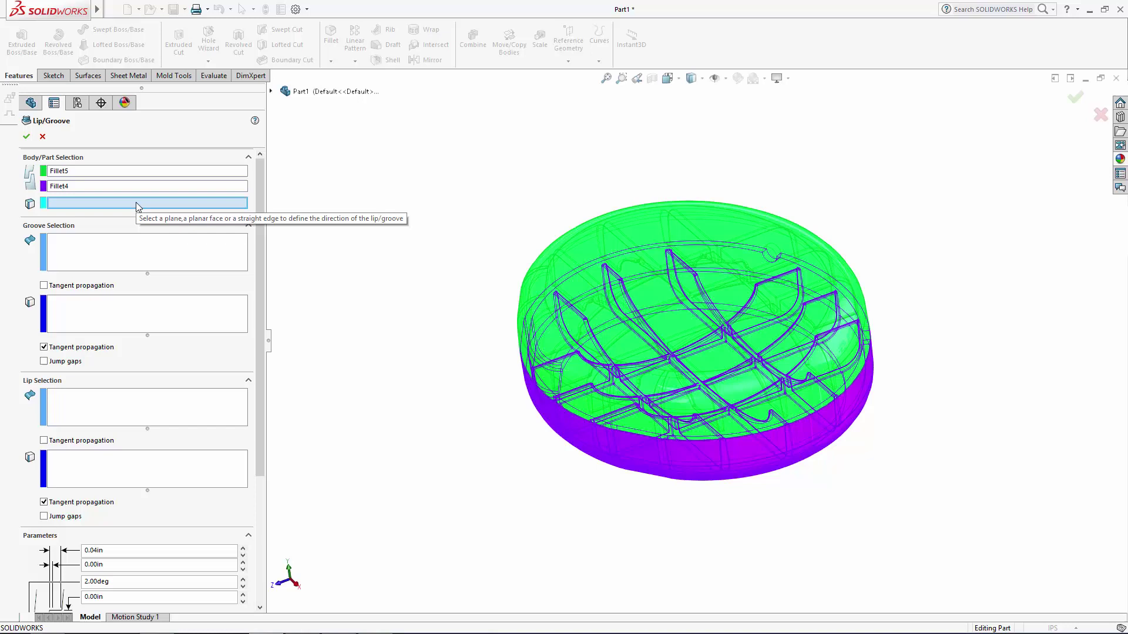
pyautogui.click(272, 93)
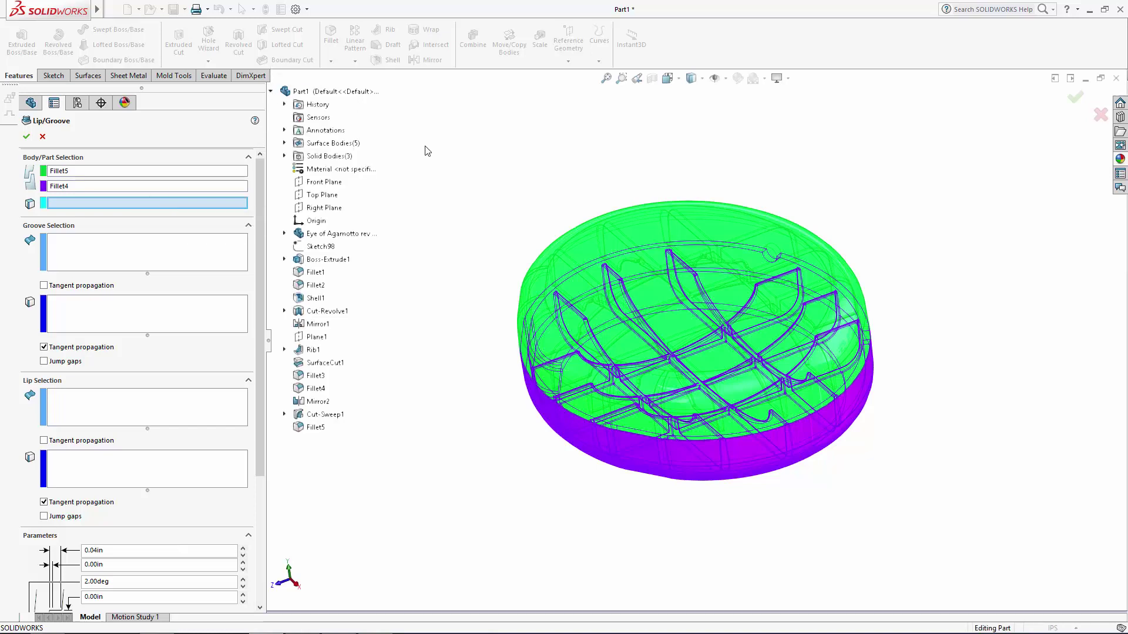
pyautogui.click(332, 195)
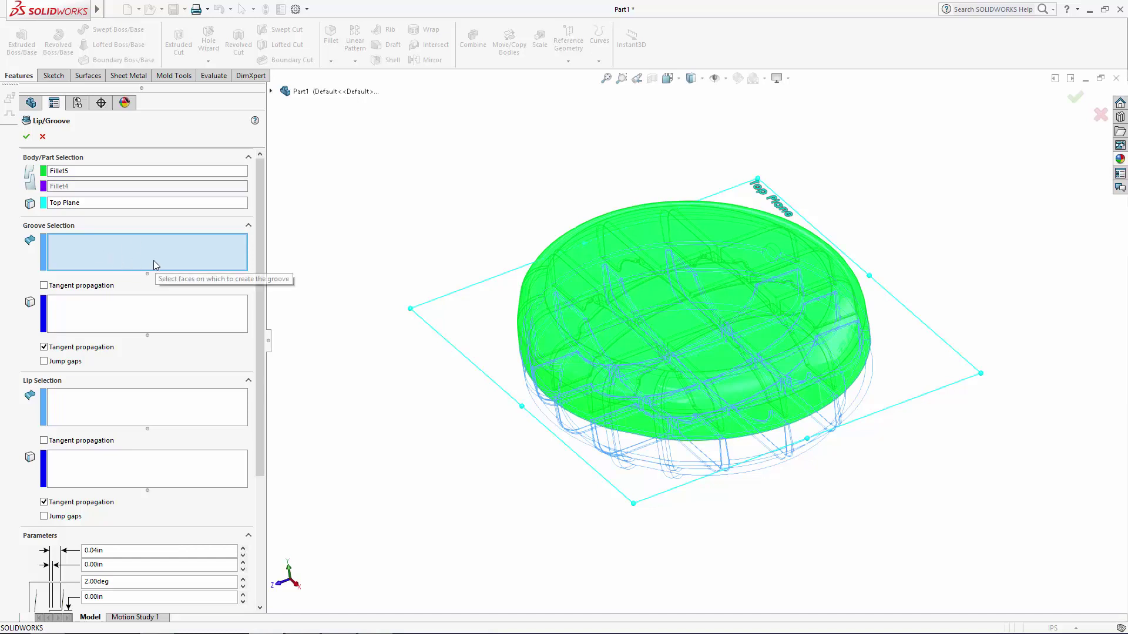
# Select both rim faces of the upper half for the groove and their two inner edges for removing material
pyautogui.moveTo(458, 493); pyautogui.dragTo(496, 235, button='middle')
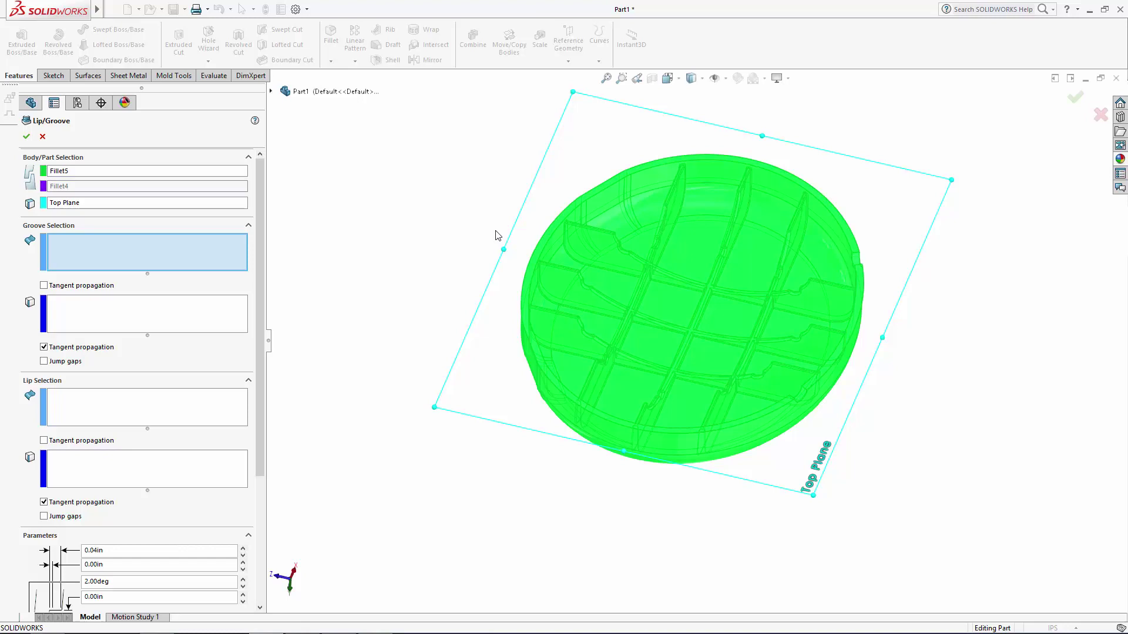
pyautogui.click(537, 277)
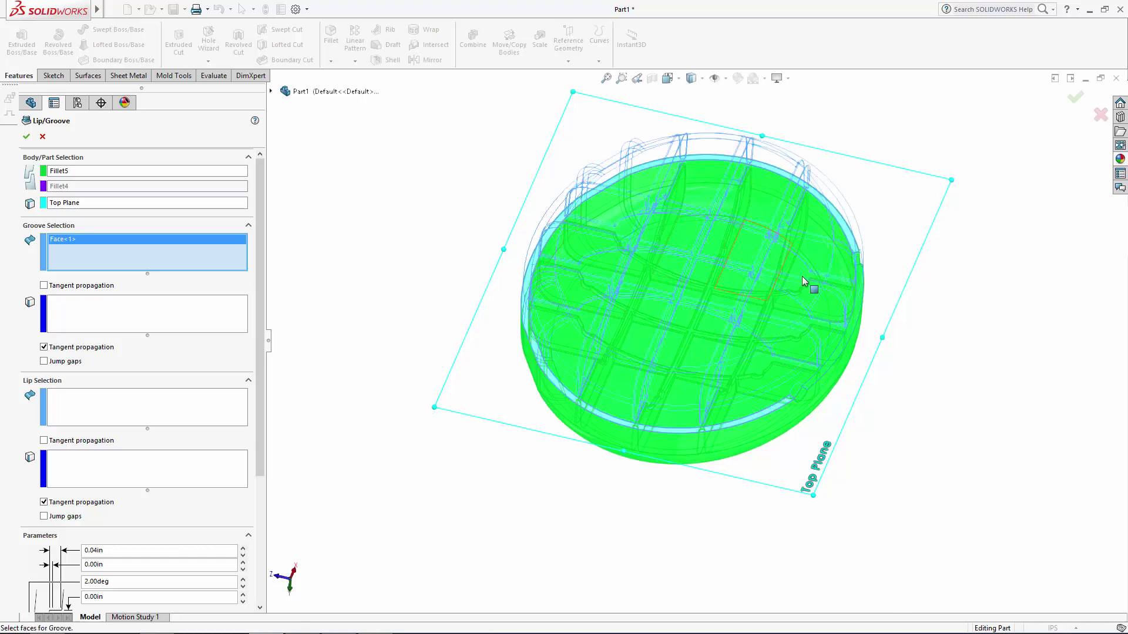
pyautogui.click(843, 348)
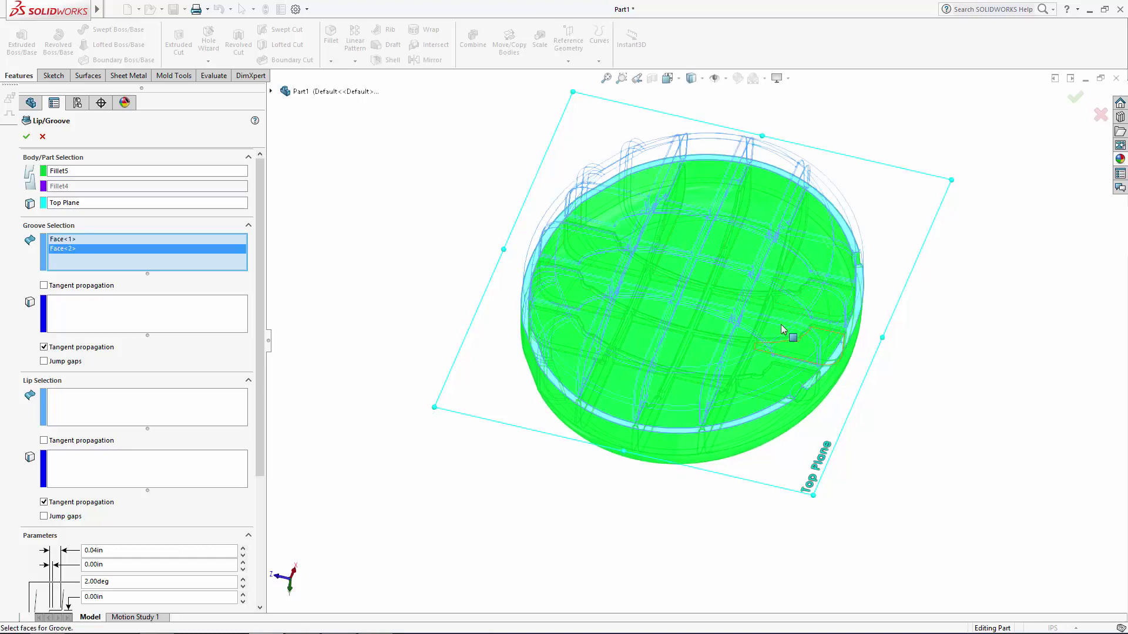
pyautogui.click(132, 315)
pyautogui.click(536, 277)
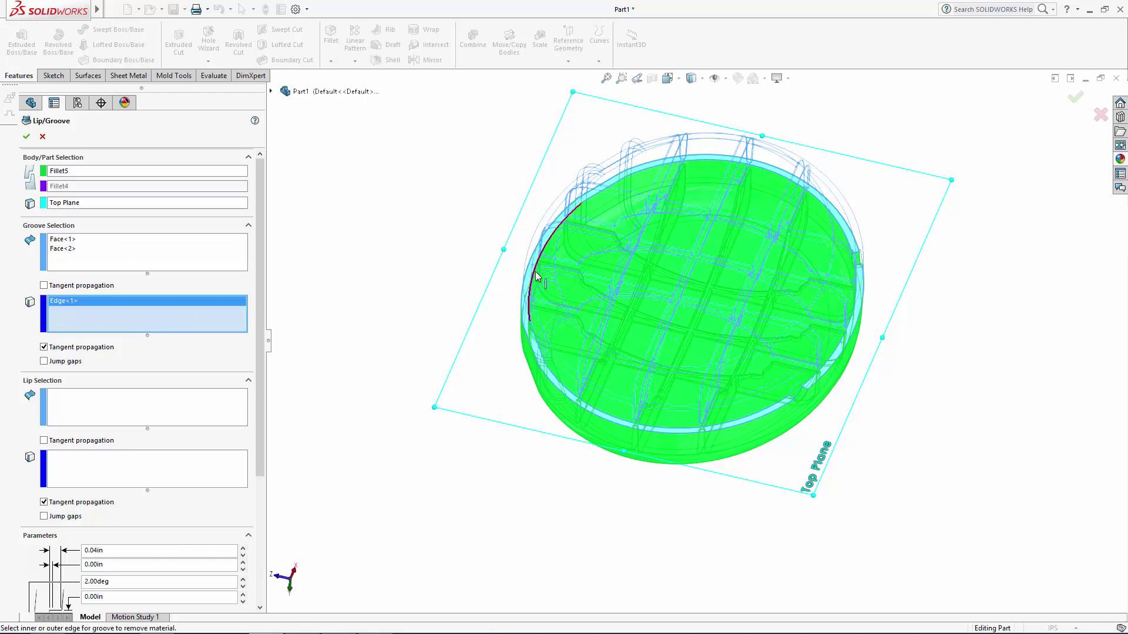
pyautogui.click(812, 378)
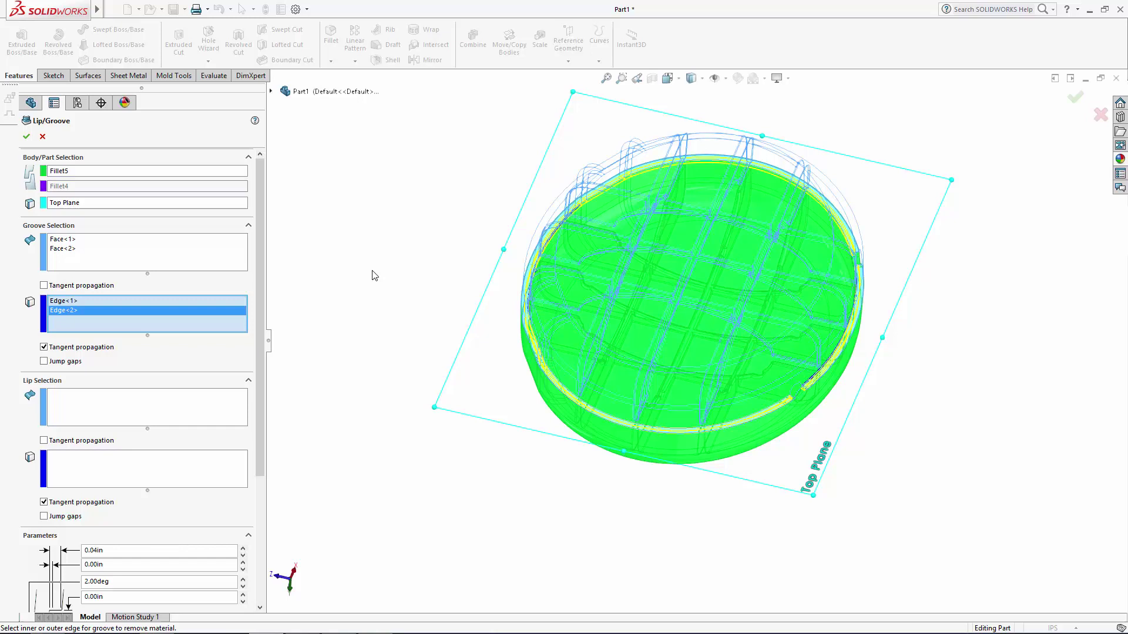
# Select both rim faces of the lower half for the lip and their two inner edges for adding material
pyautogui.click(130, 414)
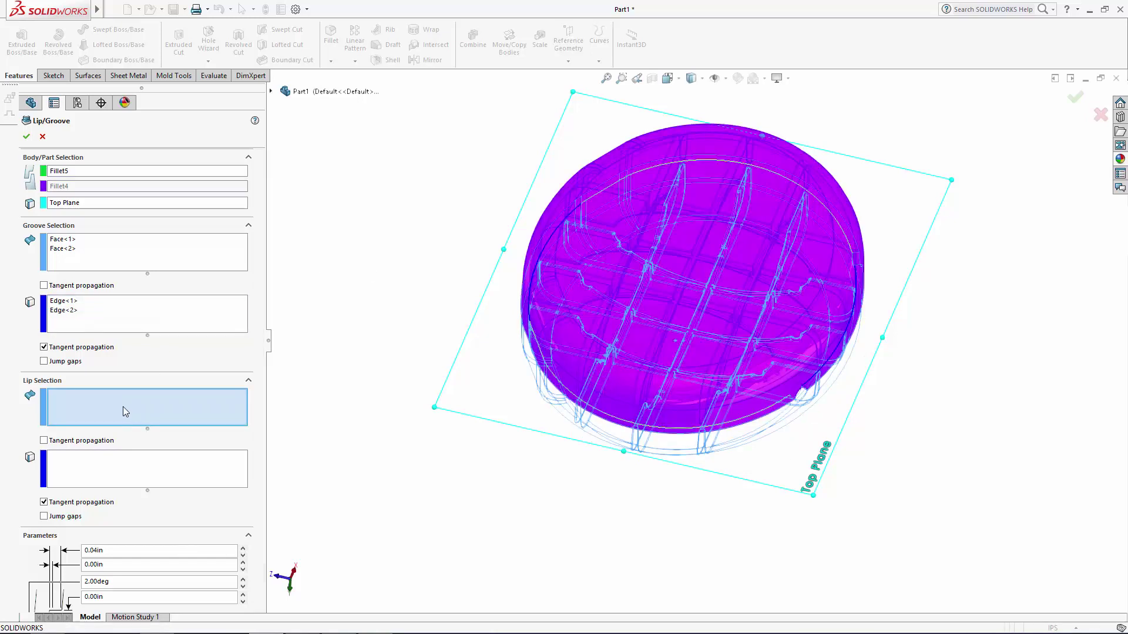
pyautogui.moveTo(436, 183); pyautogui.dragTo(536, 229, button='middle')
pyautogui.click(536, 229)
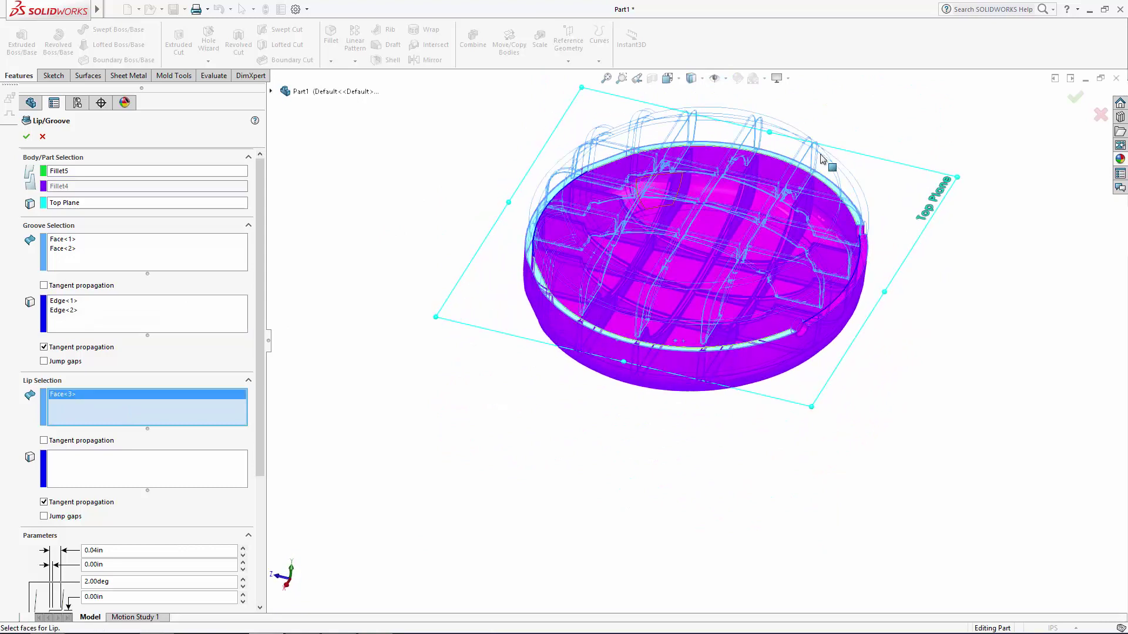
pyautogui.click(841, 304)
pyautogui.click(161, 465)
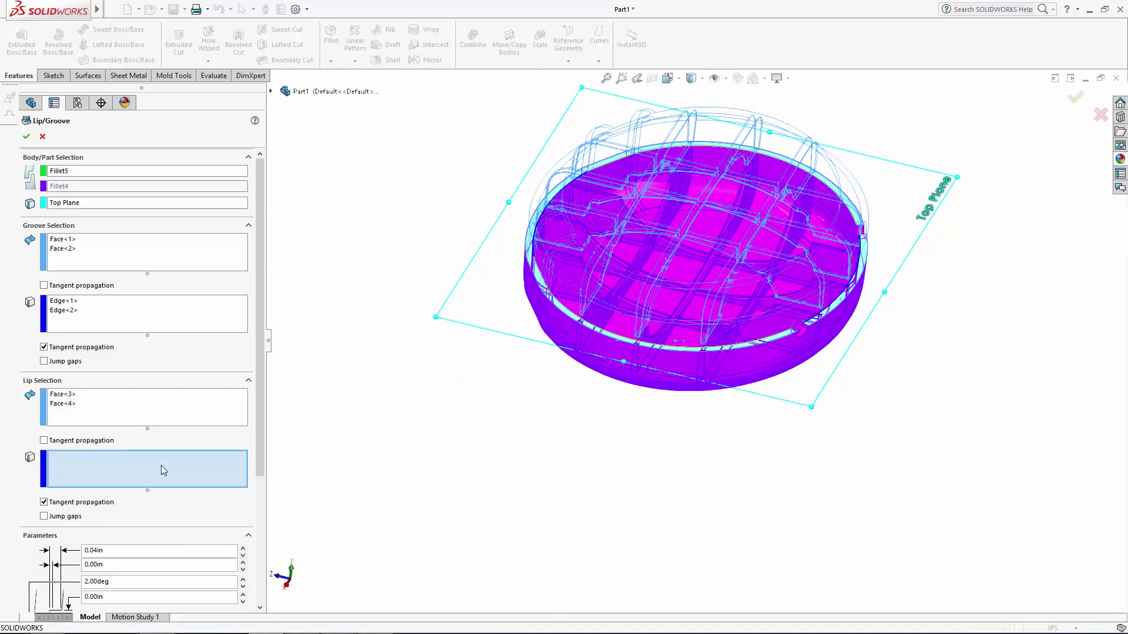
pyautogui.scroll(-5, 588, 235)
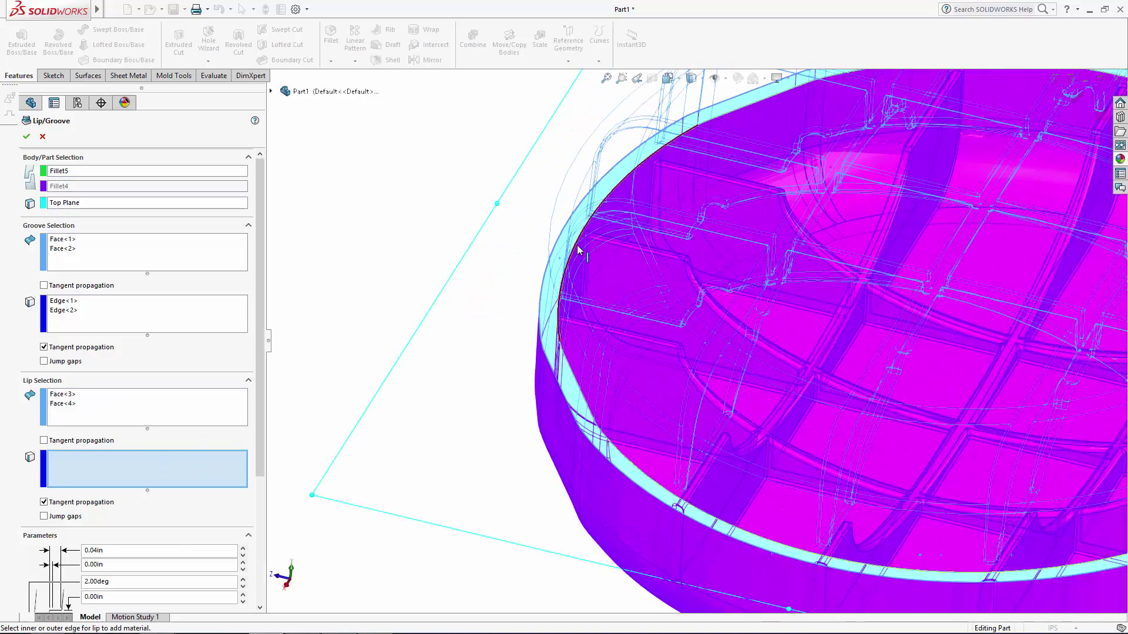
pyautogui.click(578, 250)
pyautogui.scroll(5, 578, 249)
pyautogui.scroll(-7, 1014, 420)
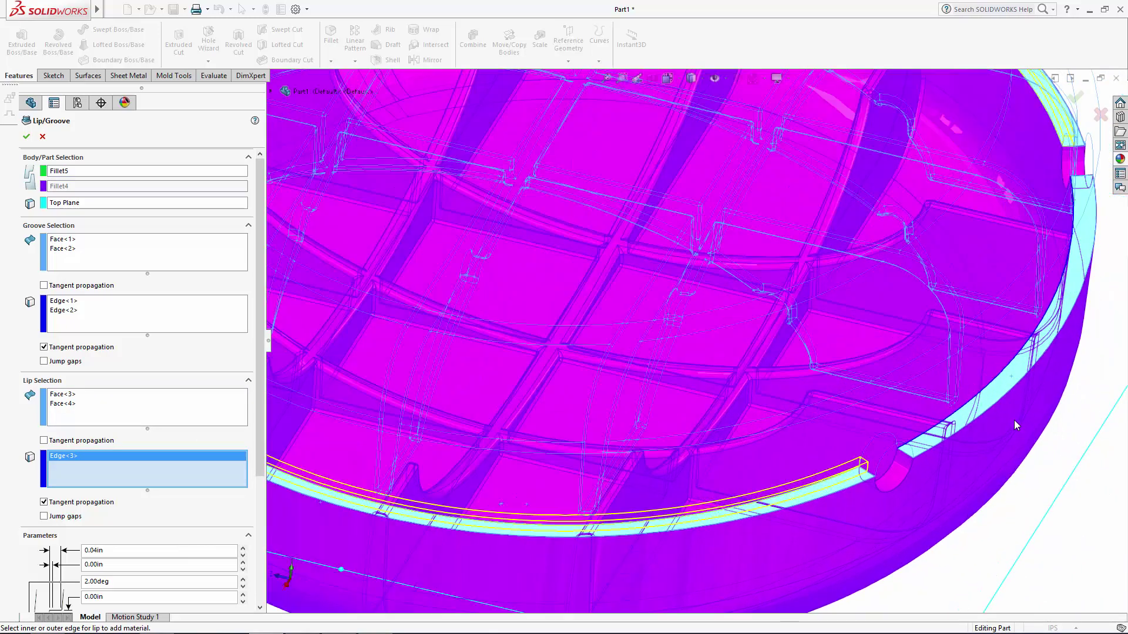
pyautogui.click(989, 384)
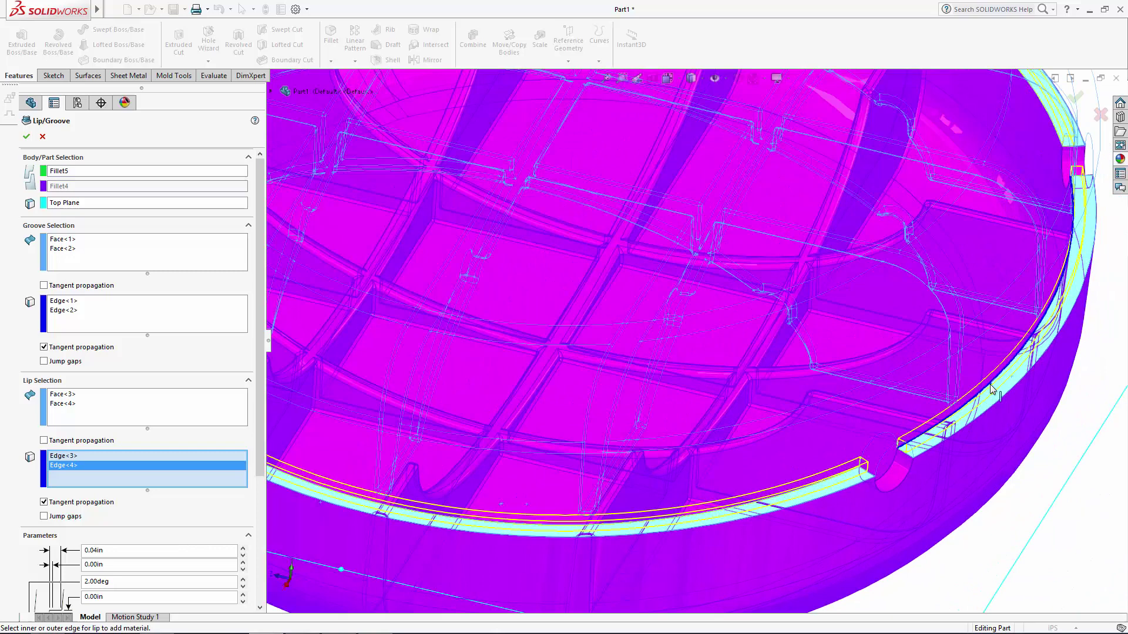
# Create the lip and groove with a 0.041 in groove width, 0.002 in lip-to-groove spacing and 0.002 in upper gap
pyautogui.scroll(2, 989, 384)
pyautogui.press('f')
pyautogui.scroll(-5, 256, 466)
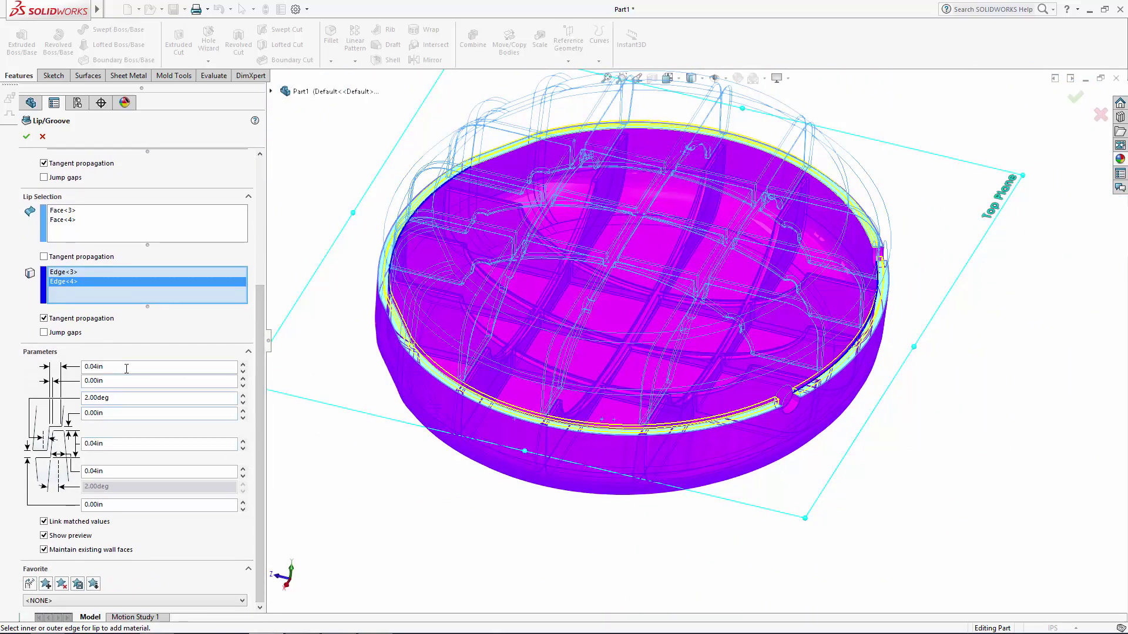
pyautogui.click(126, 367)
pyautogui.doubleClick(113, 381)
pyautogui.write('0.')
pyautogui.click(110, 414)
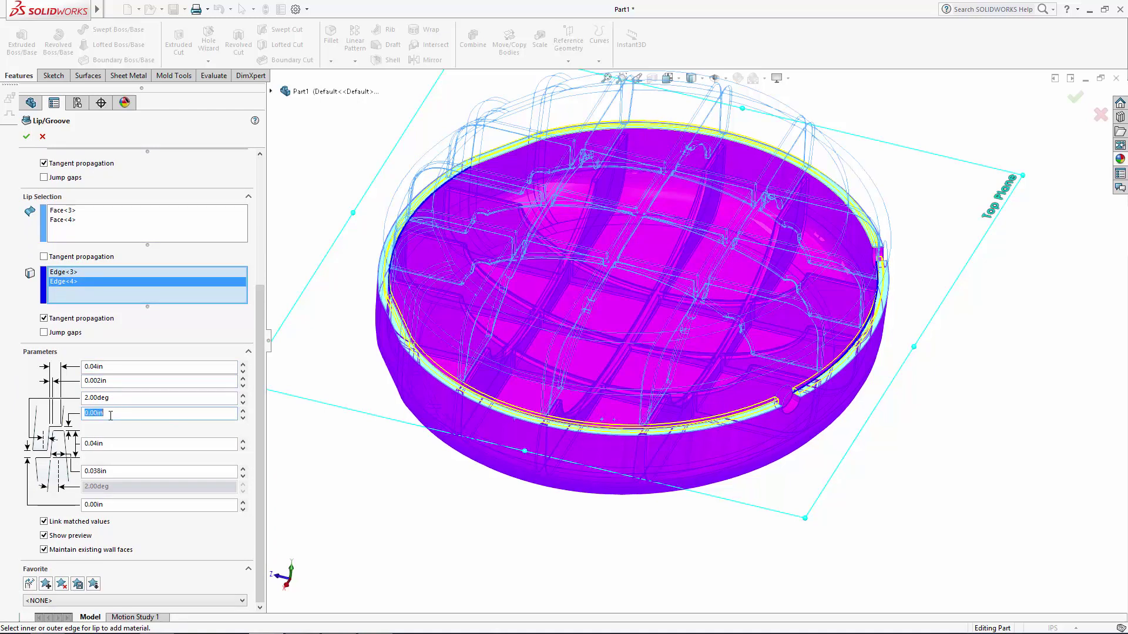
pyautogui.write('0.002')
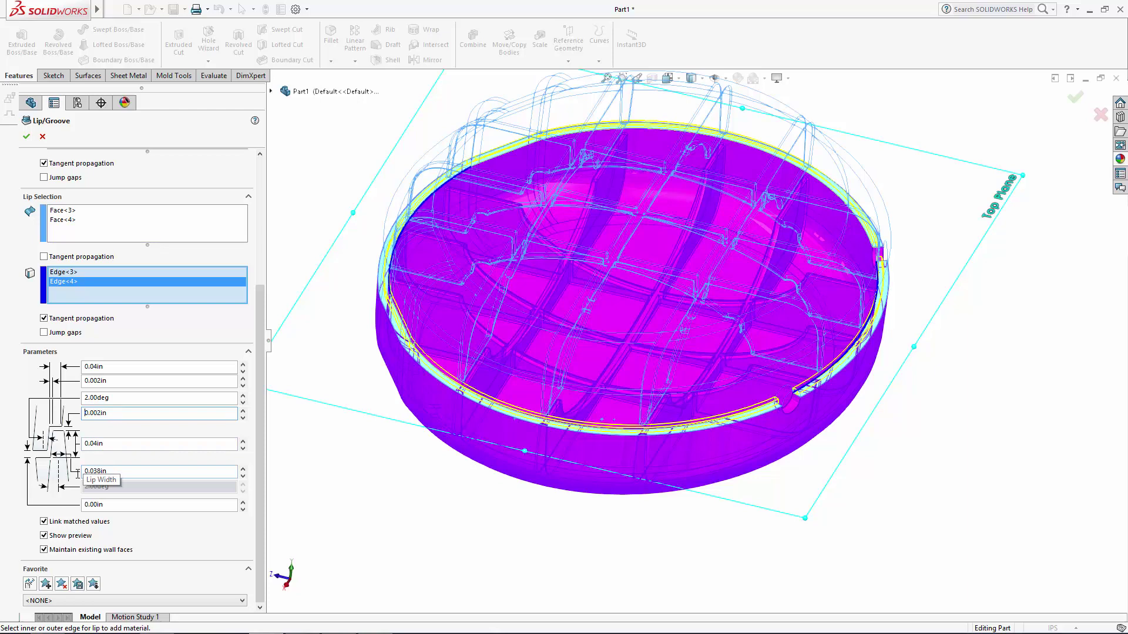
pyautogui.click(89, 366)
pyautogui.write('0.041')
pyautogui.press('Return')
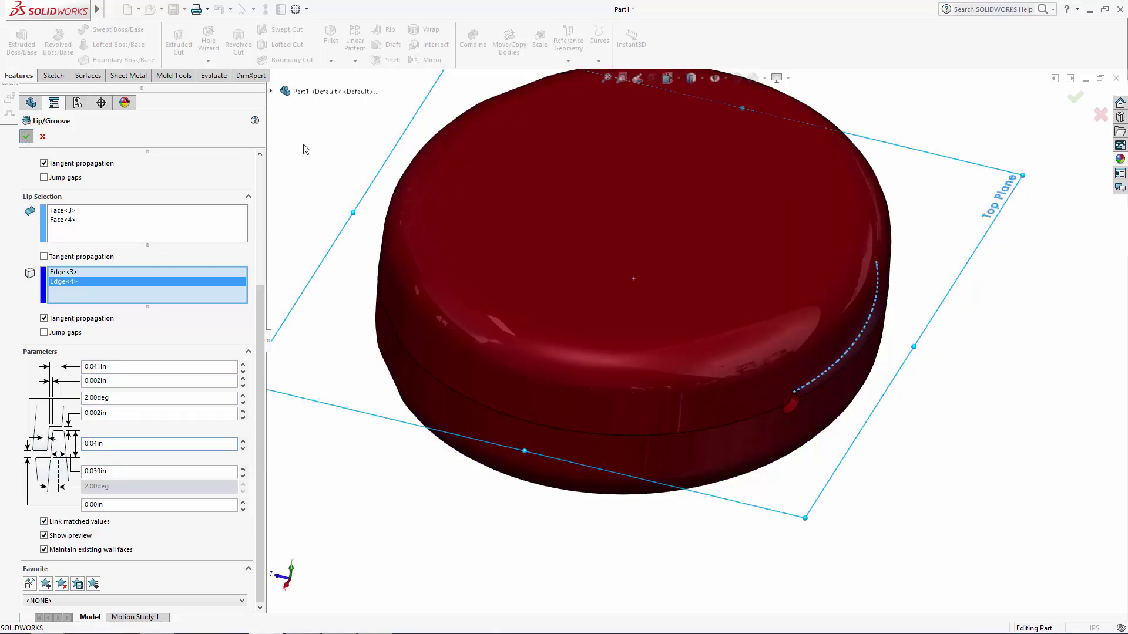
pyautogui.press('Return')
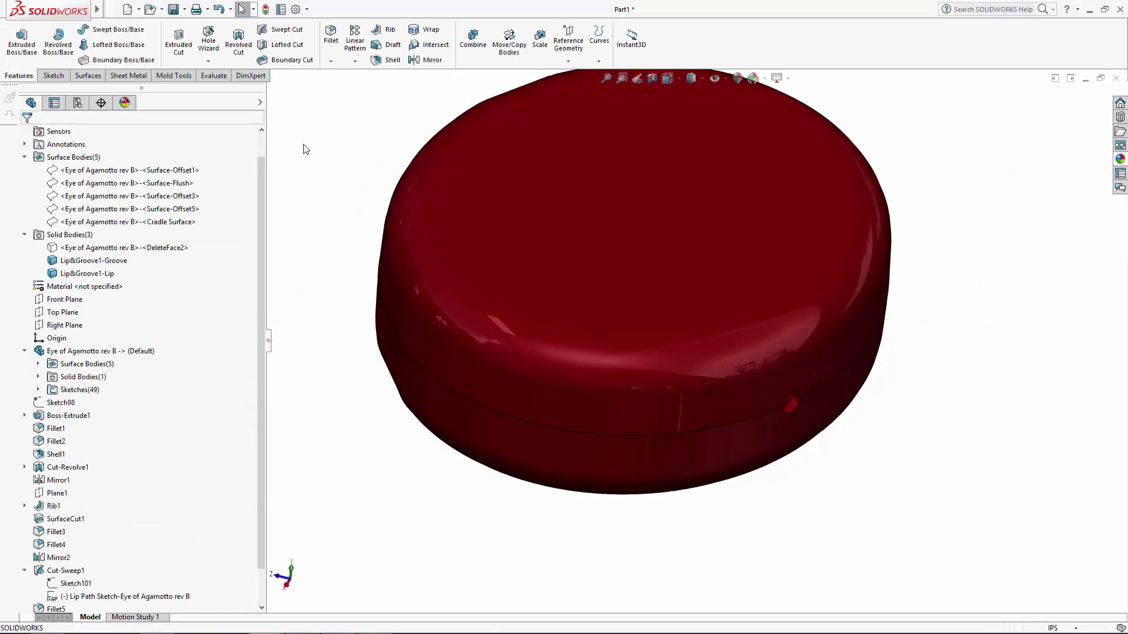
# Section the part along the Right Plane, examine the lip and groove joint from the right view, and turn the section off
pyautogui.click(64, 324)
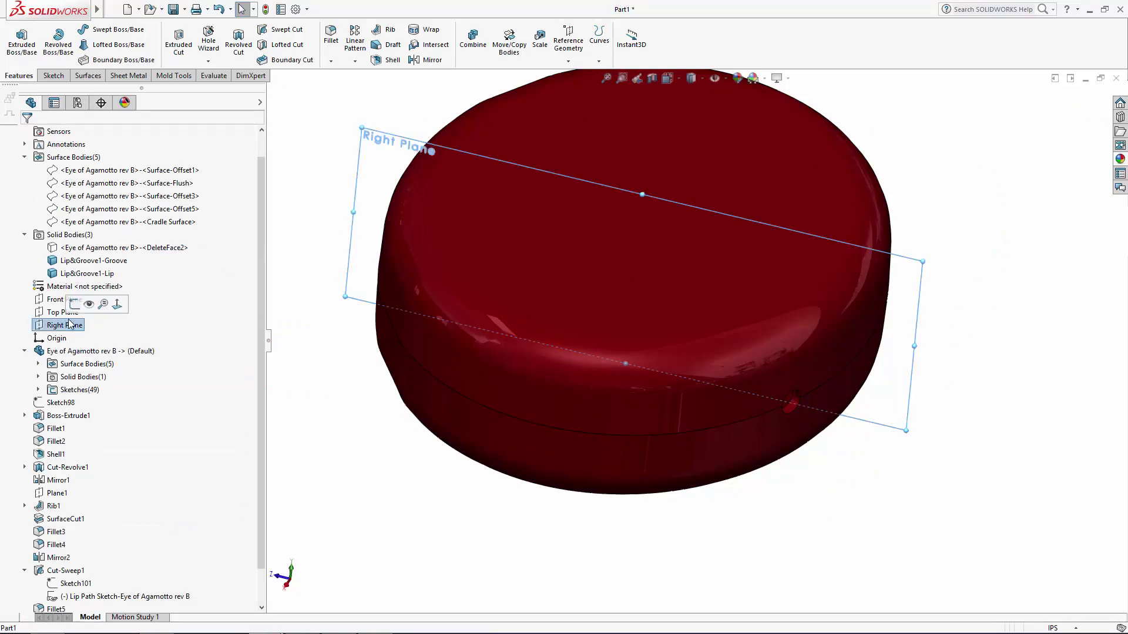
pyautogui.click(649, 78)
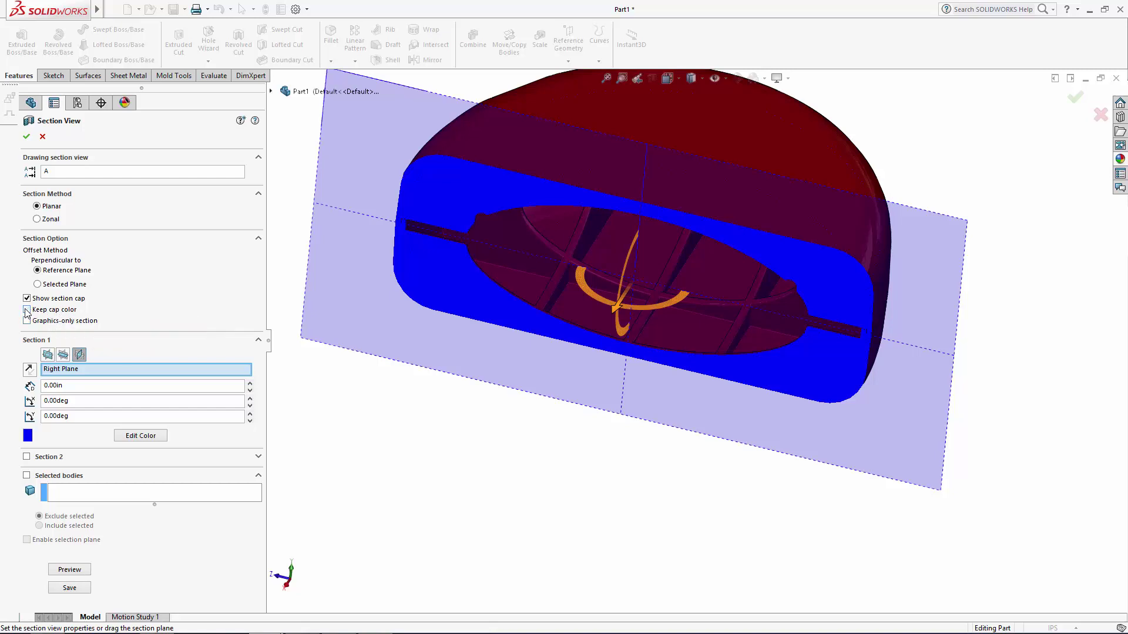
pyautogui.click(27, 136)
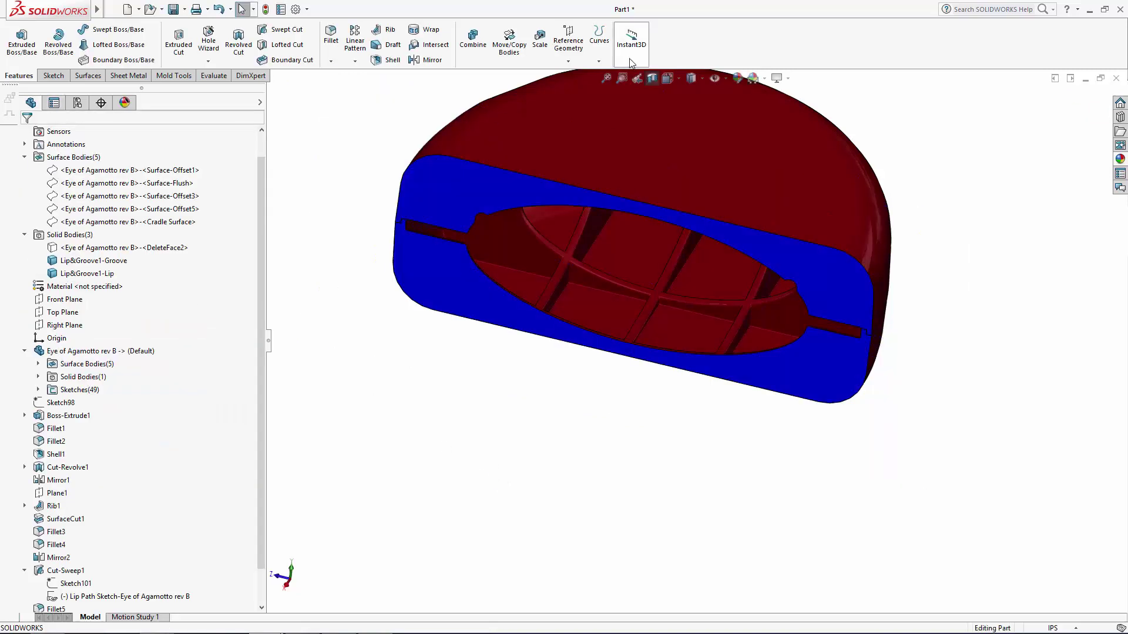
pyautogui.click(670, 79)
pyautogui.click(702, 129)
pyautogui.scroll(-6, 496, 329)
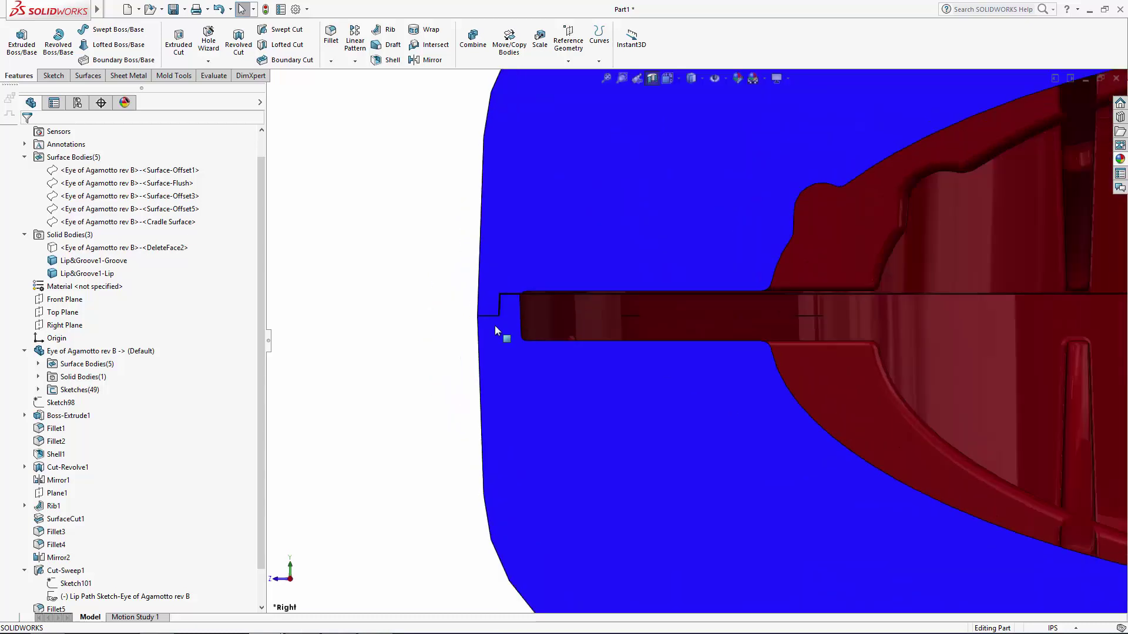
pyautogui.scroll(3, 781, 317)
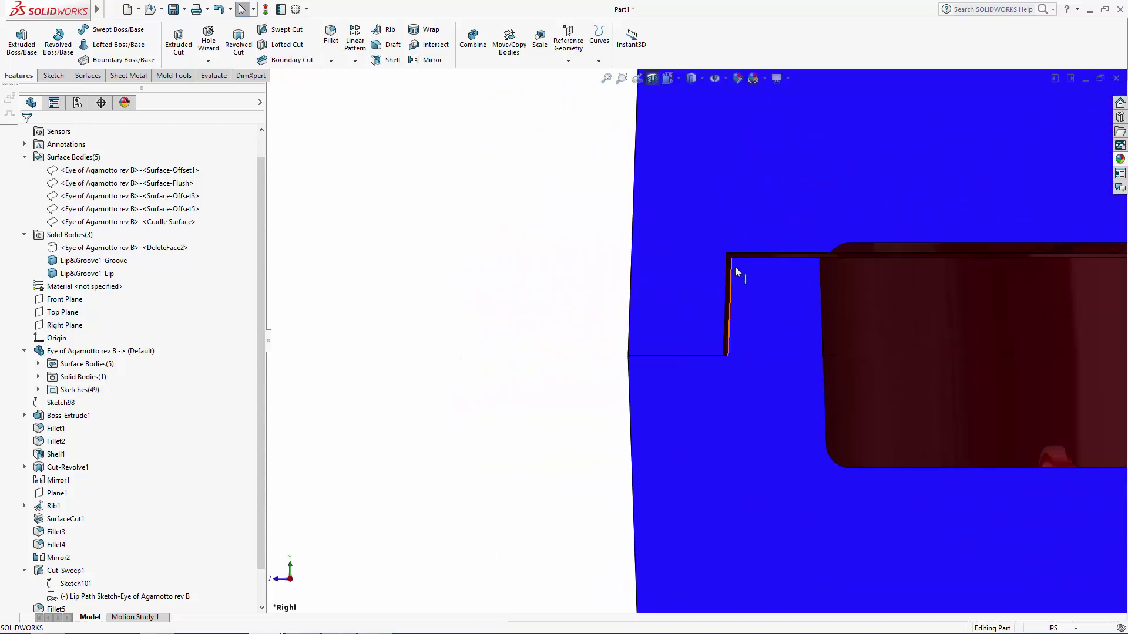
pyautogui.scroll(2, 482, 327)
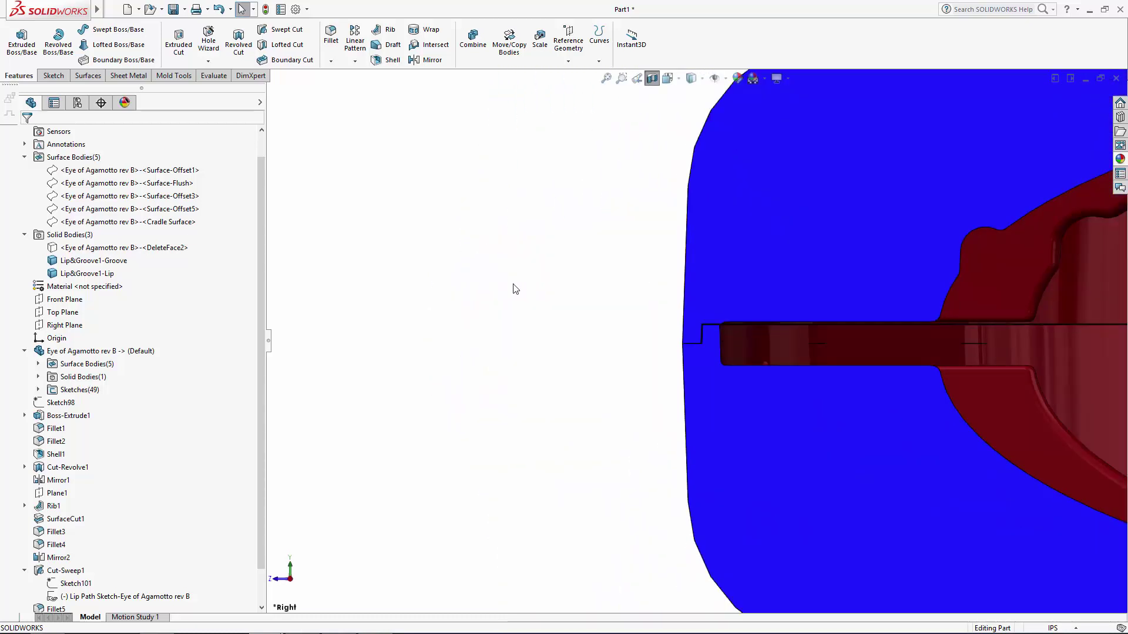
pyautogui.click(652, 78)
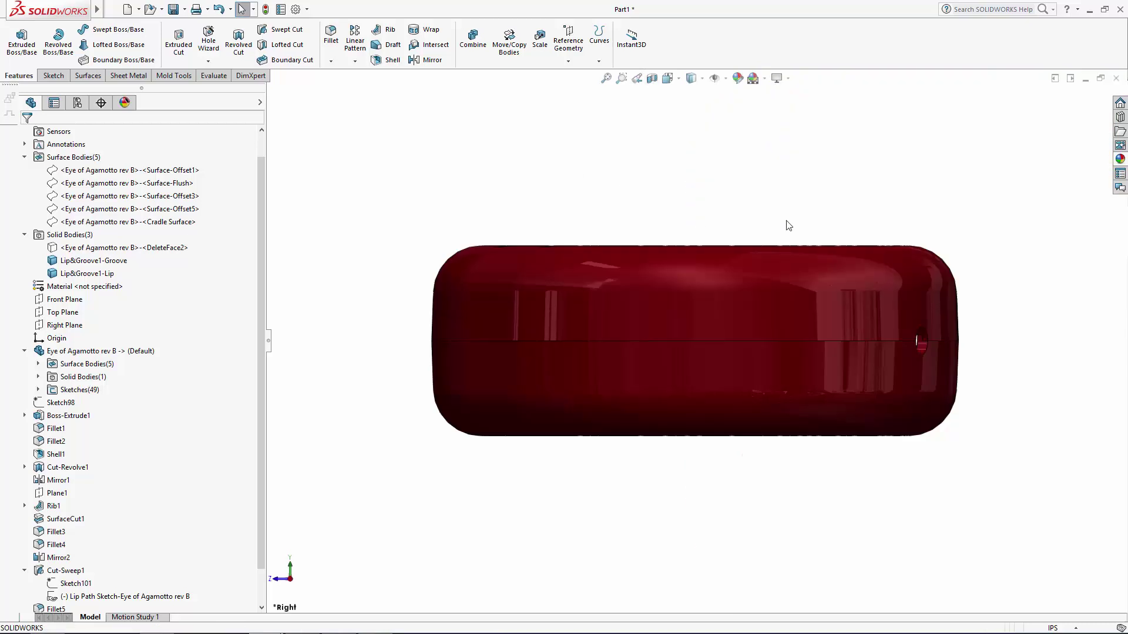
# Hide the upper half's groove body to expose the inside of the lower half
pyautogui.moveTo(633, 176); pyautogui.dragTo(722, 294, button='middle')
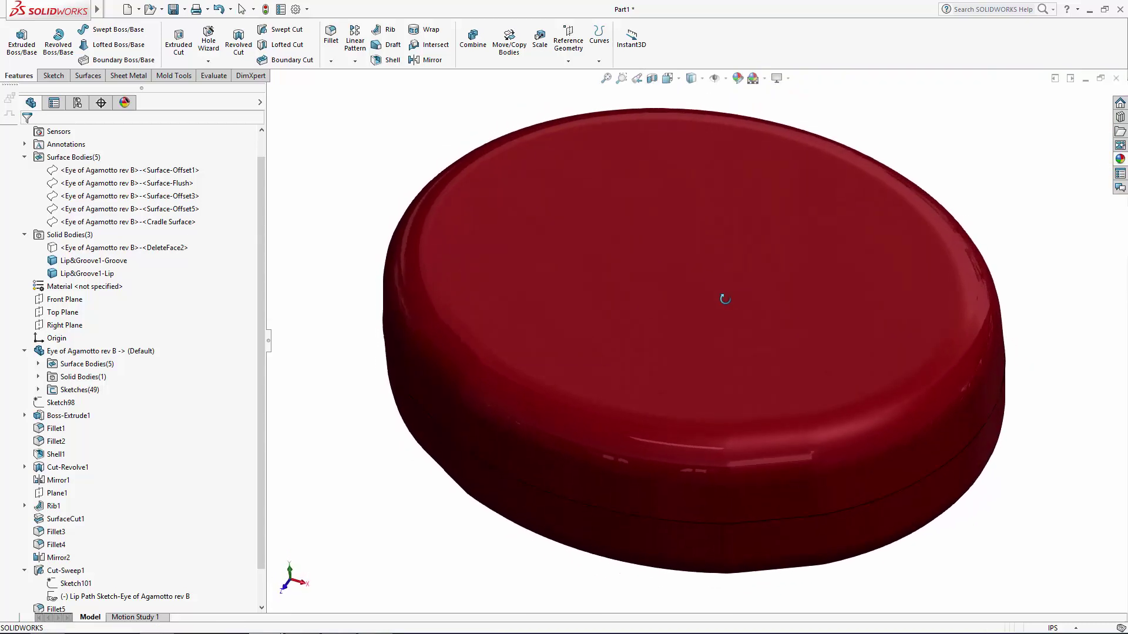
pyautogui.scroll(3, 934, 222)
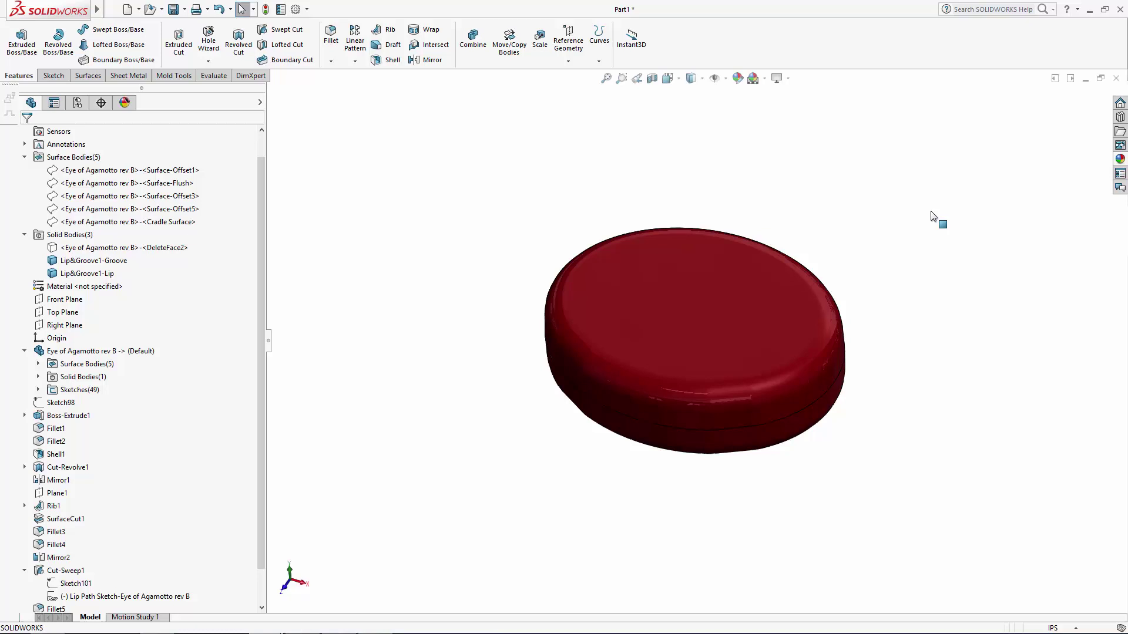
pyautogui.click(708, 312)
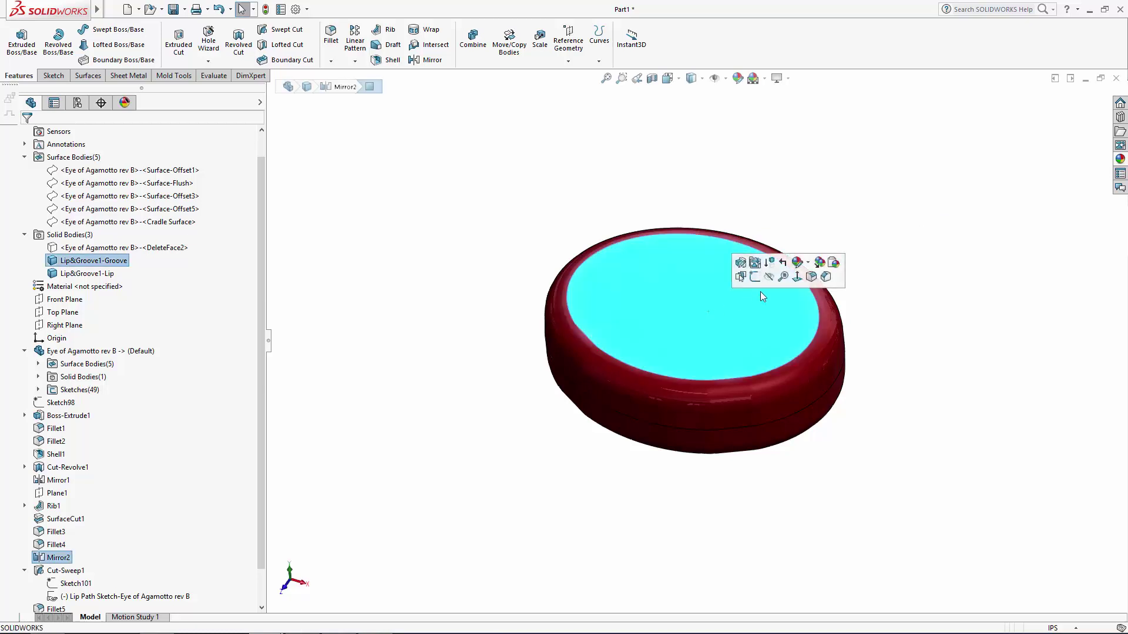
pyautogui.click(769, 277)
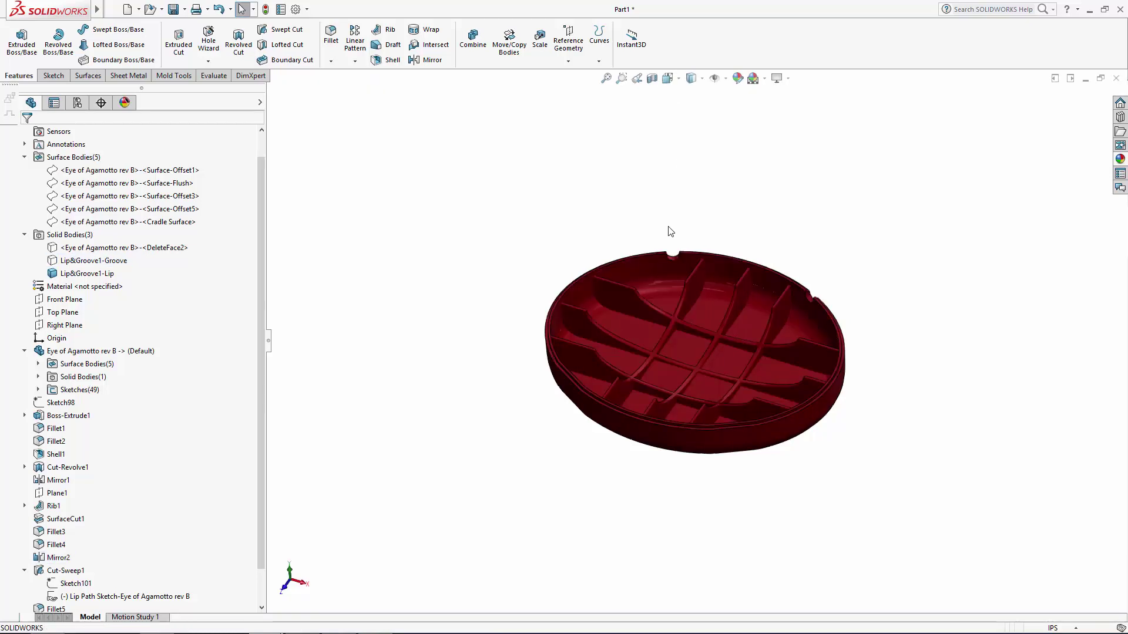
# Start a sketch on the lower half's floor face in the upper-left rib cell and draw a circle about 0.23 in in diameter
pyautogui.click(667, 302)
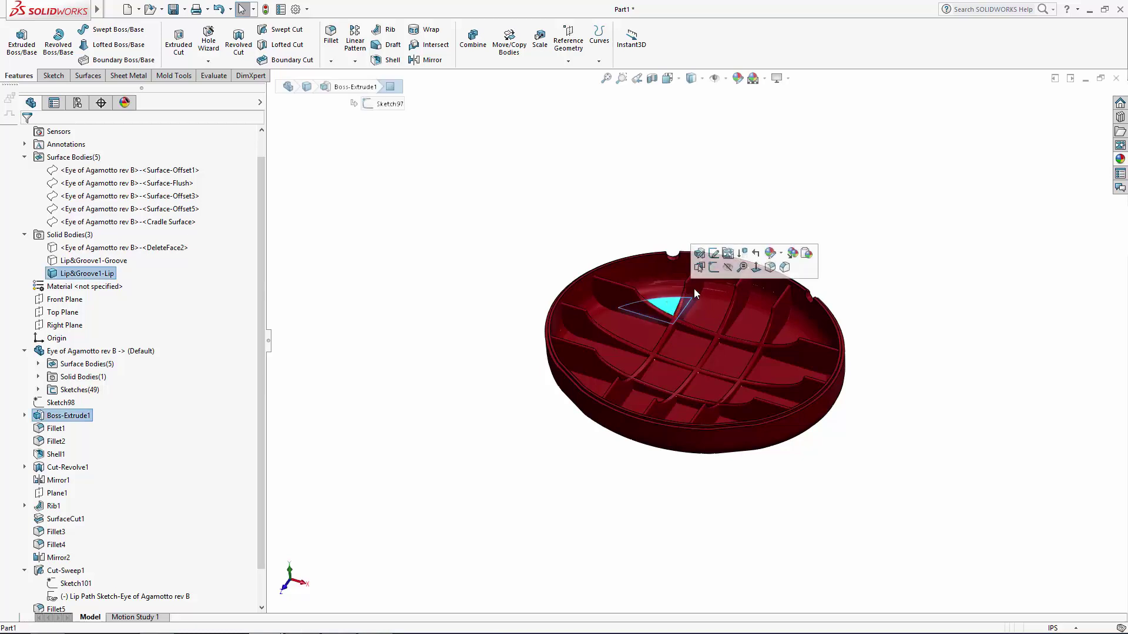
pyautogui.click(712, 275)
pyautogui.click(668, 79)
pyautogui.click(673, 133)
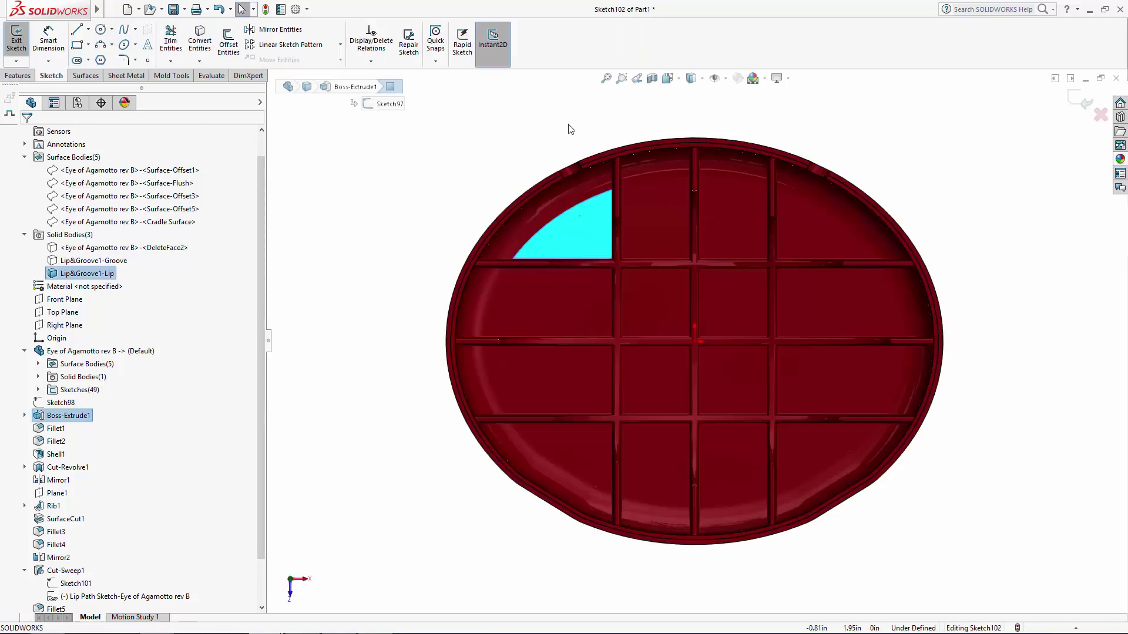
pyautogui.click(101, 29)
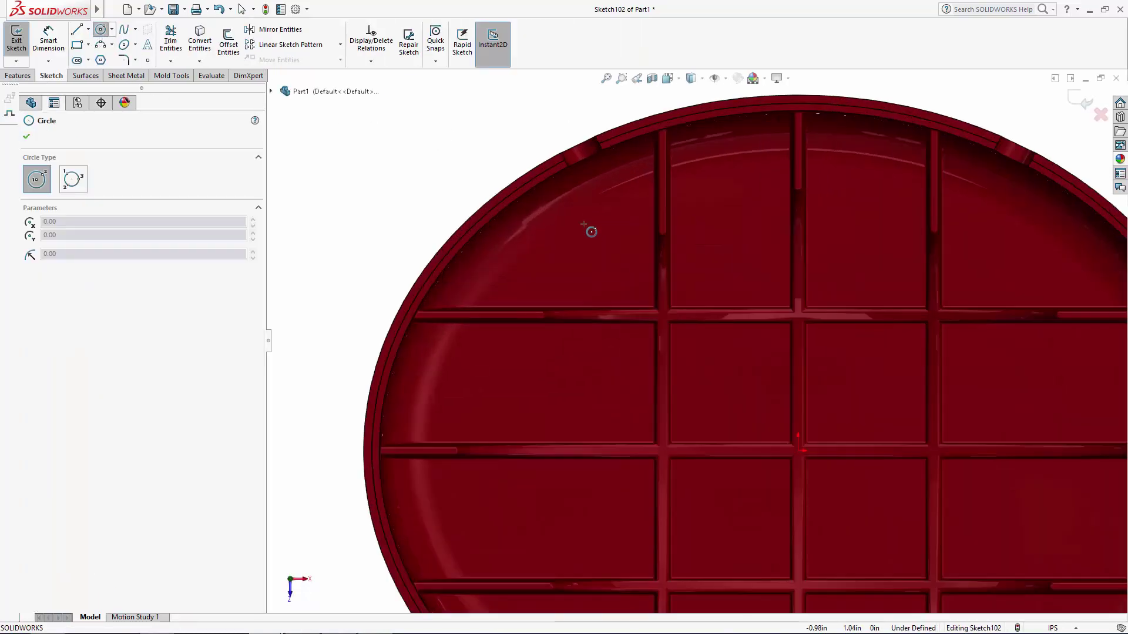
pyautogui.scroll(-3, 590, 232)
pyautogui.click(587, 257)
pyautogui.click(587, 234)
pyautogui.press('Escape')
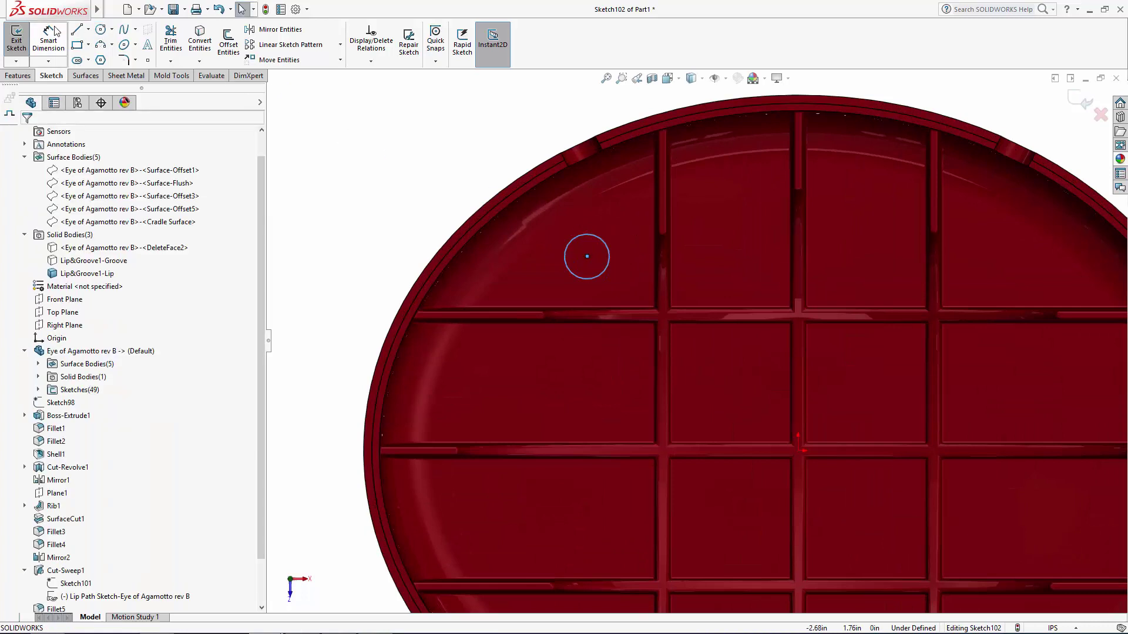
# Dimension the circle's diameter to 0.25 in
pyautogui.press('d')
pyautogui.click(428, 153)
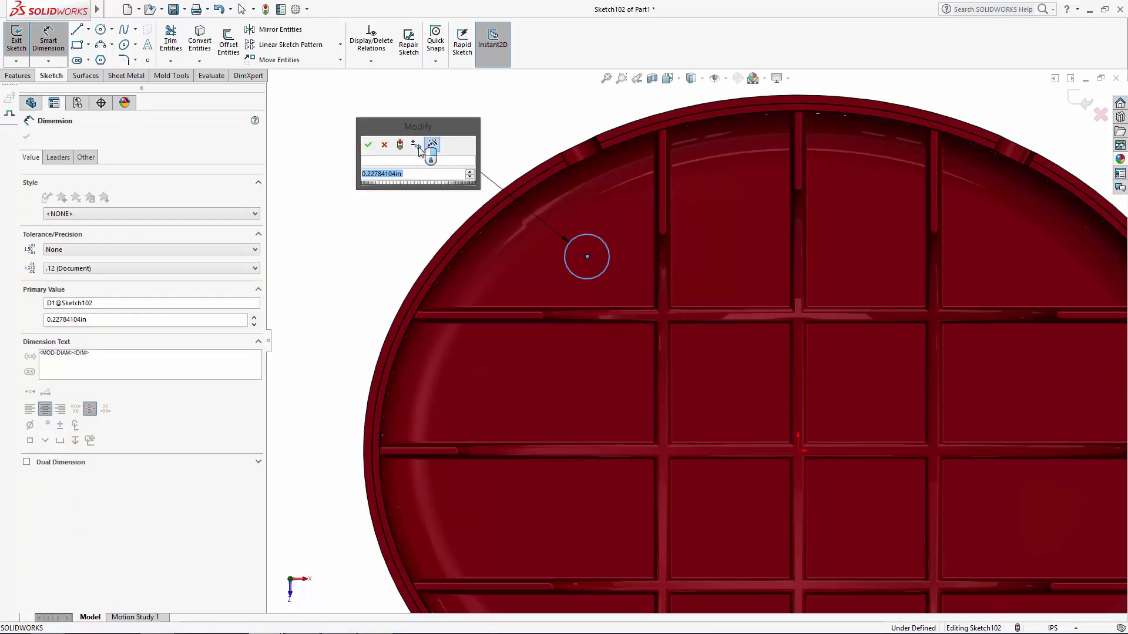
pyautogui.write('0.25')
pyautogui.press('Return')
pyautogui.press('Escape')
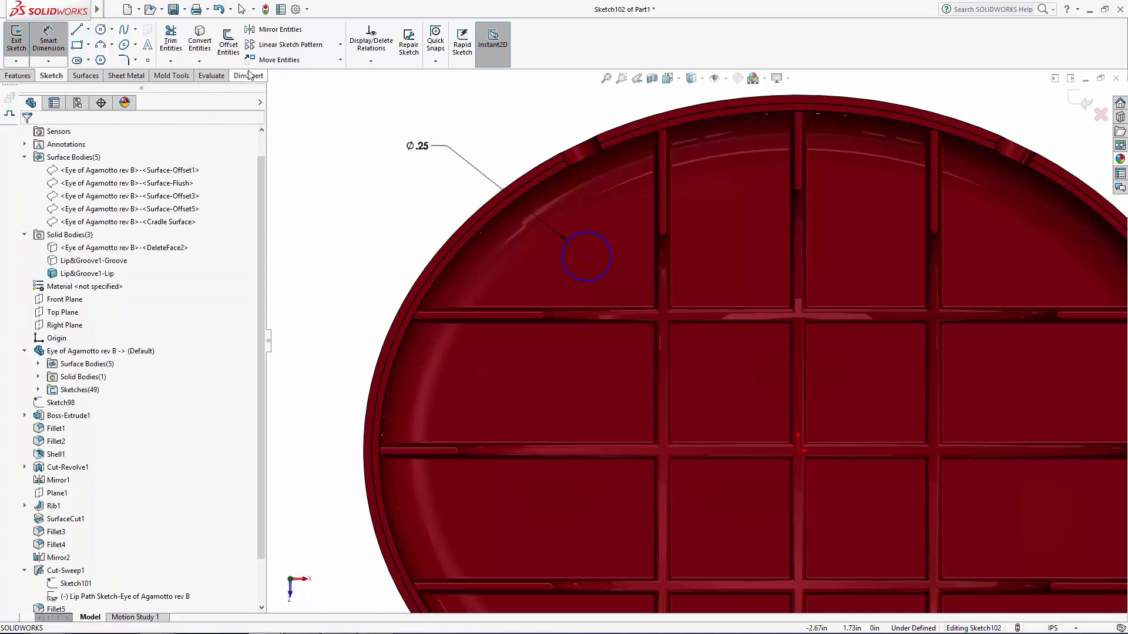
# Show the rib sketch and set the circle centre's horizontal distance from the nearest vertical rib line to 0.475 in
pyautogui.click(49, 38)
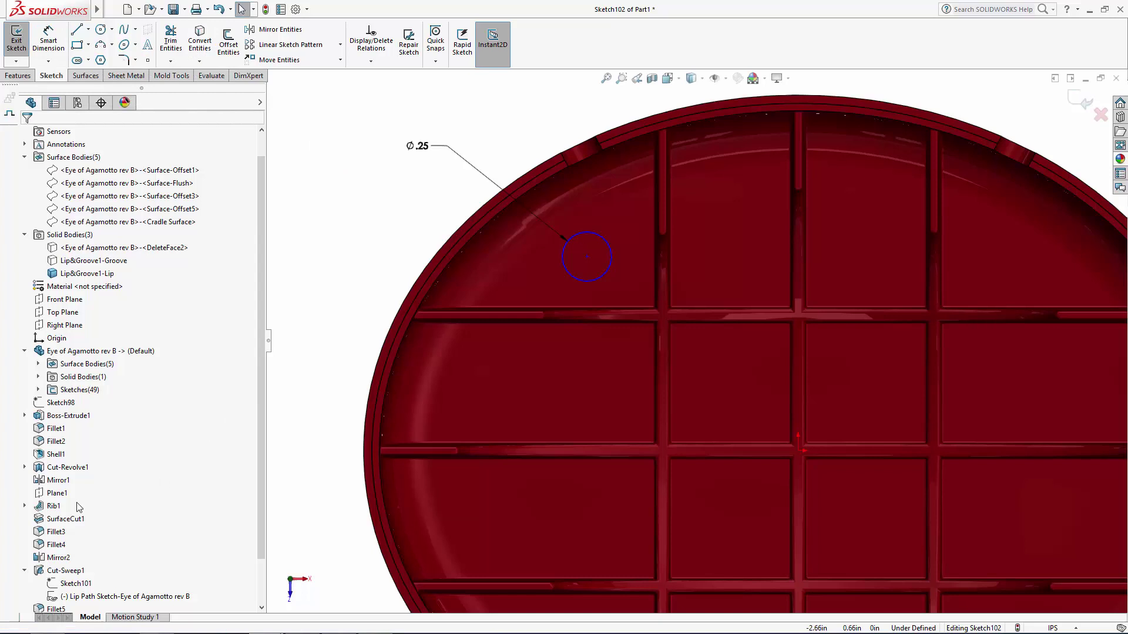
pyautogui.click(24, 505)
pyautogui.click(63, 519)
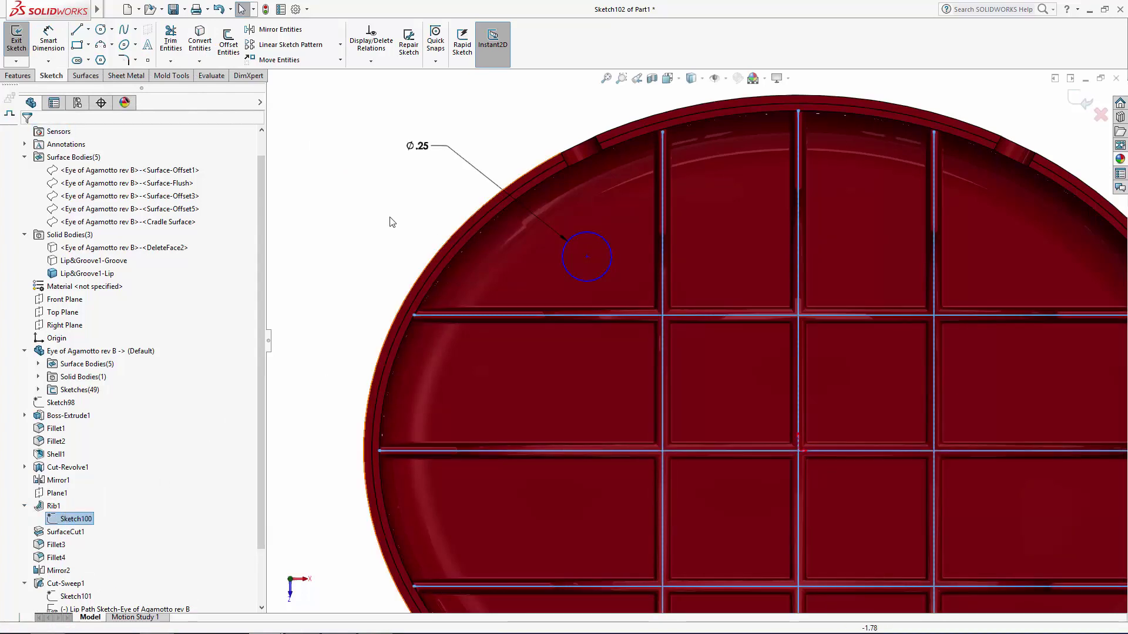
pyautogui.click(48, 41)
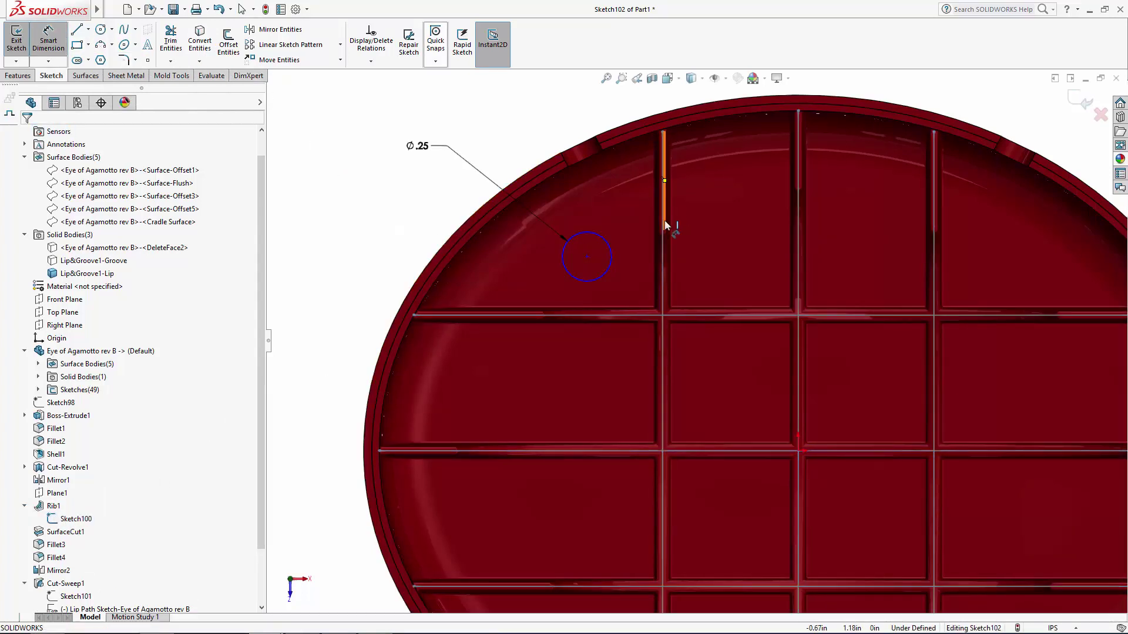
pyautogui.click(664, 224)
pyautogui.click(586, 257)
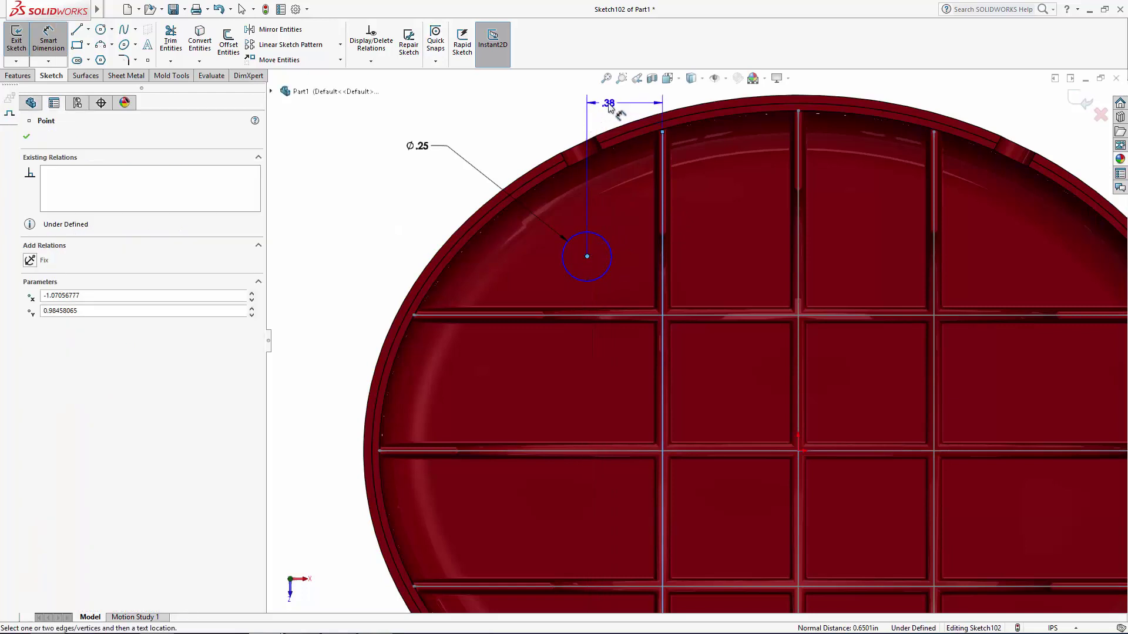
pyautogui.click(609, 104)
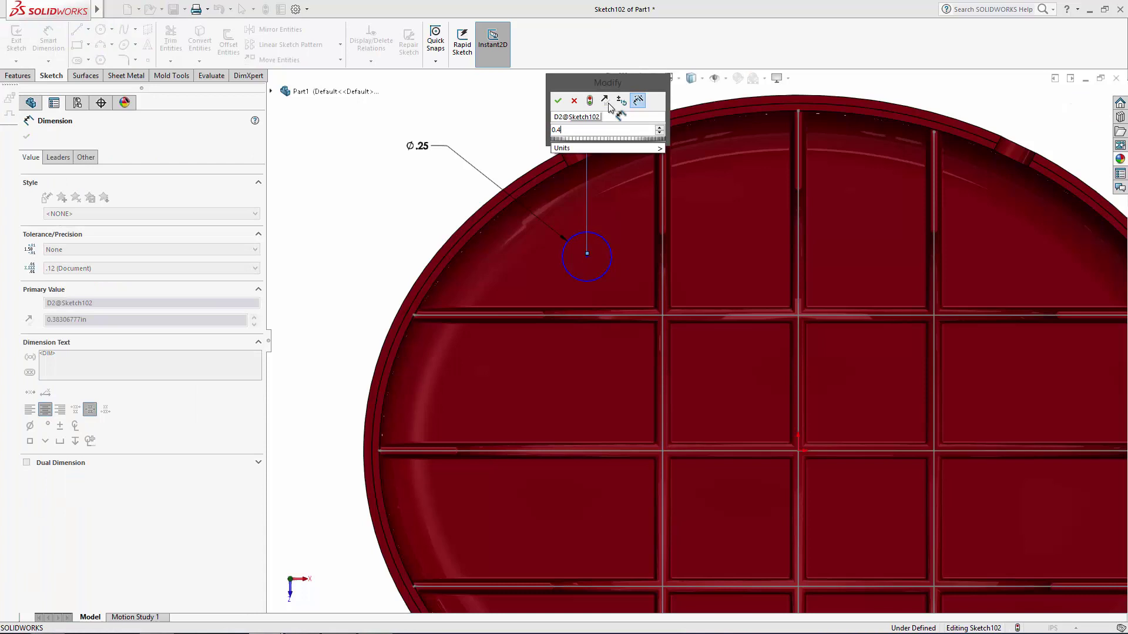
pyautogui.press('Return')
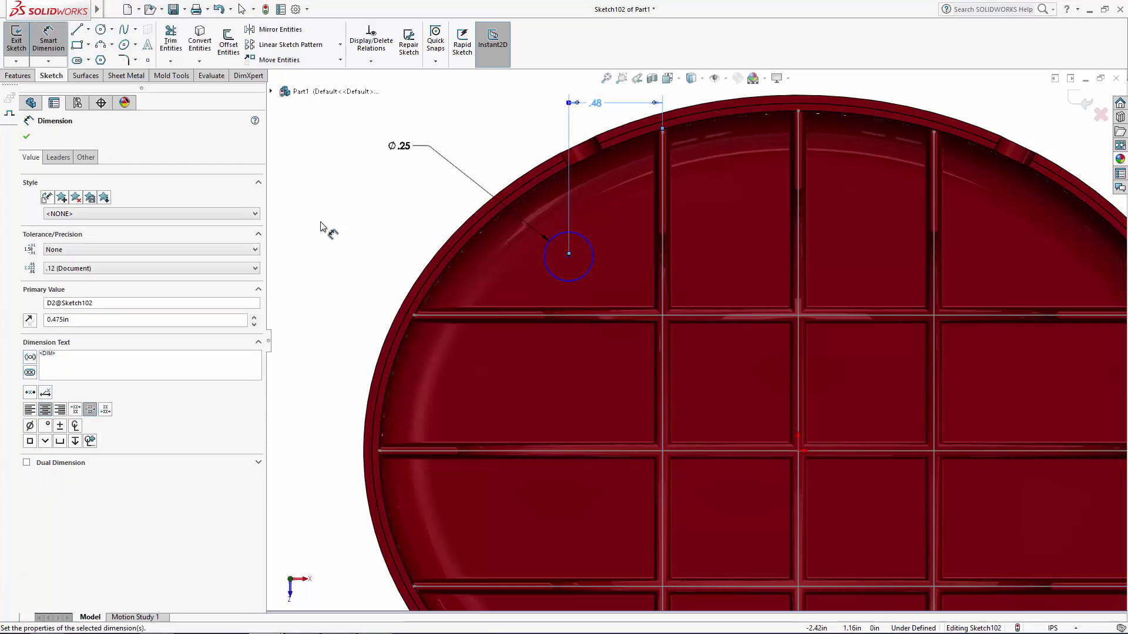
pyautogui.click(323, 227)
# Set the circle centre's vertical distance from the horizontal rib line below it to 0.375 in
pyautogui.click(476, 317)
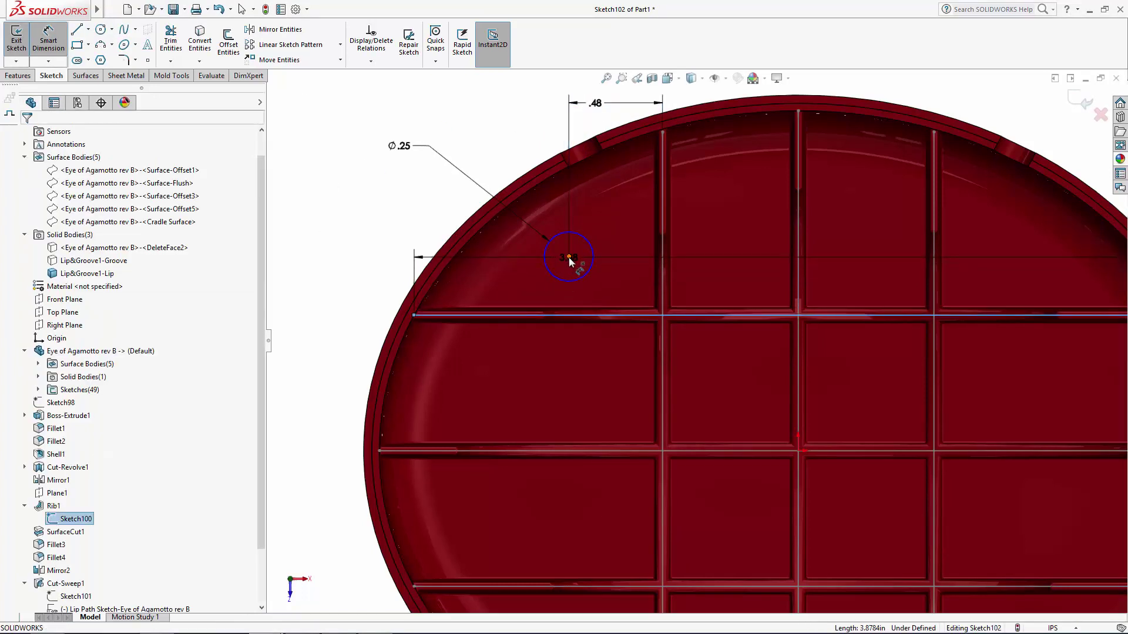
pyautogui.click(568, 257)
pyautogui.click(337, 283)
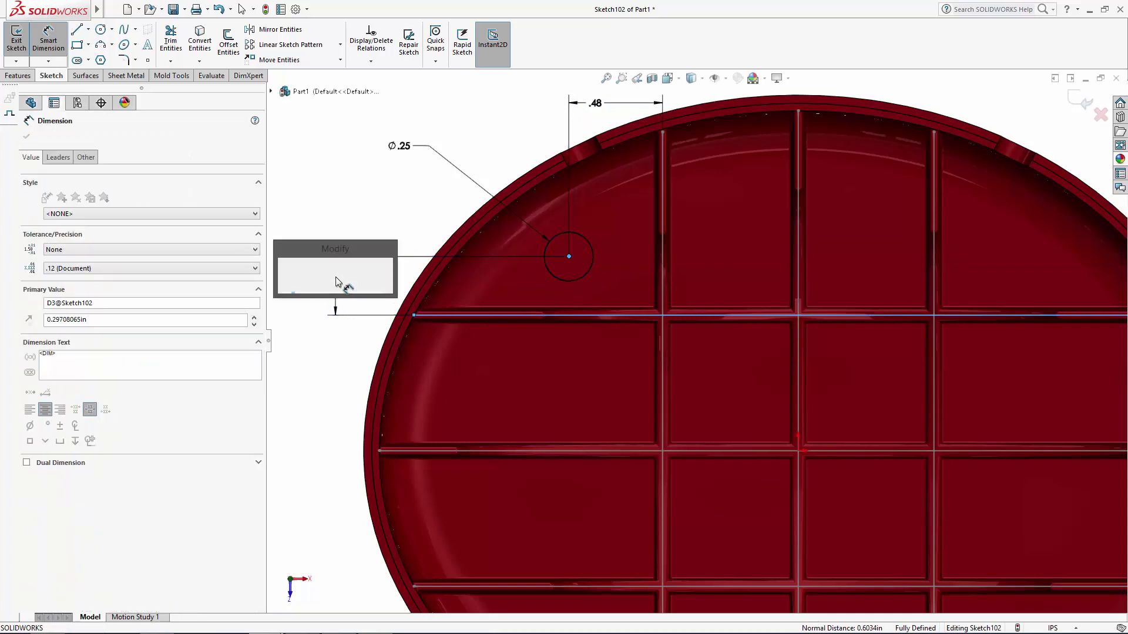
pyautogui.write('.375')
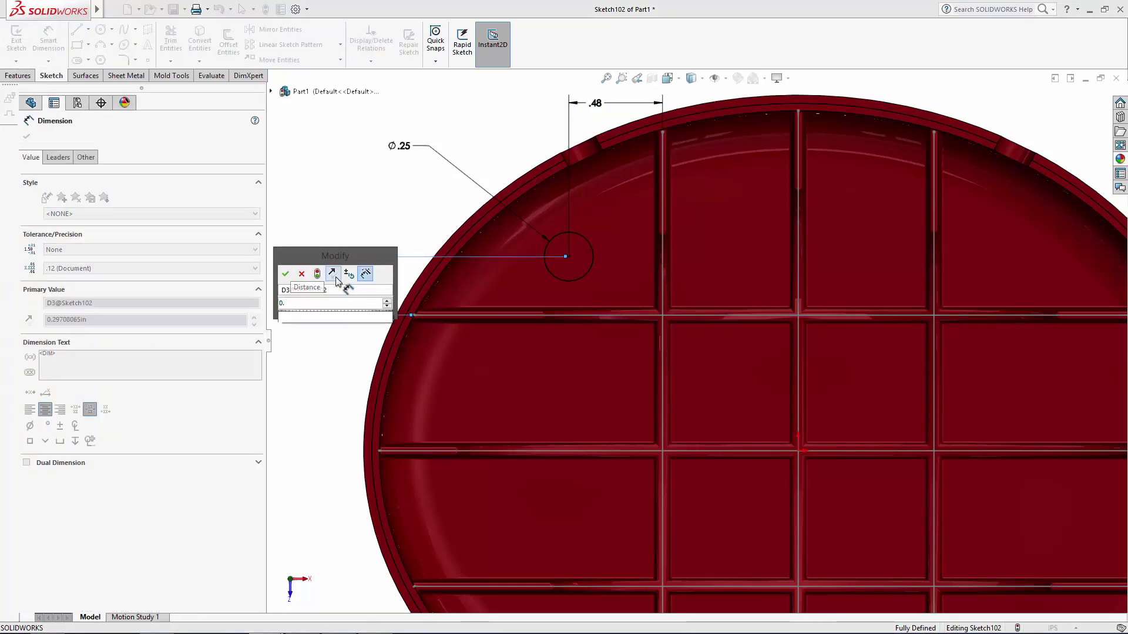
pyautogui.press('Return')
pyautogui.press('Escape')
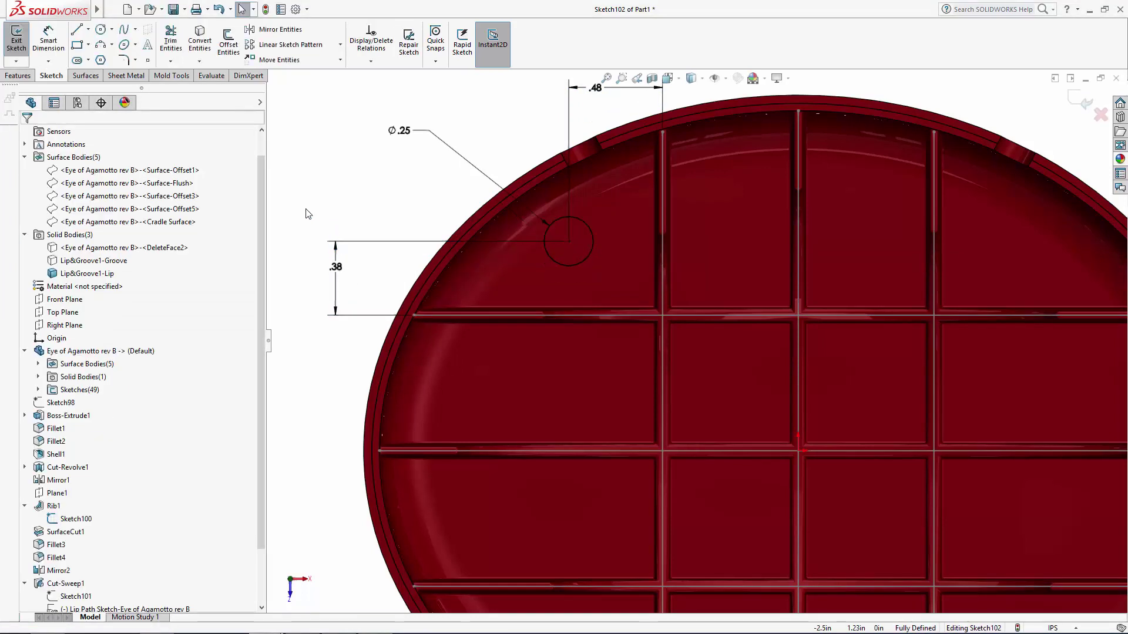
# Exit the circle sketch and hide the rib sketch
pyautogui.scroll(3, 694, 340)
pyautogui.click(1075, 100)
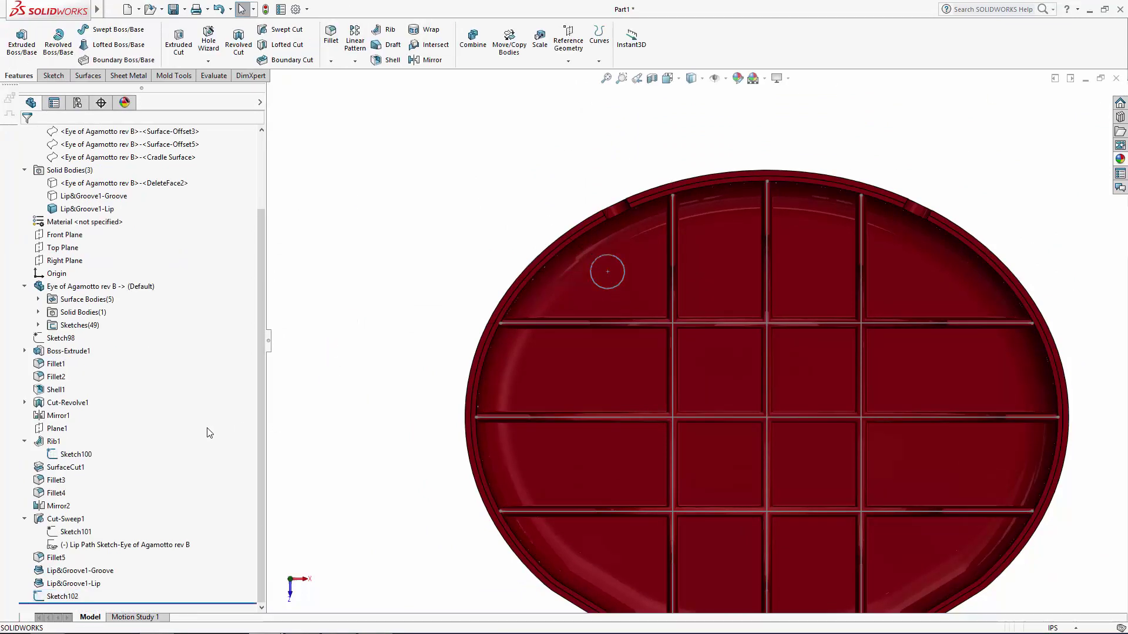
pyautogui.click(76, 454)
pyautogui.click(88, 431)
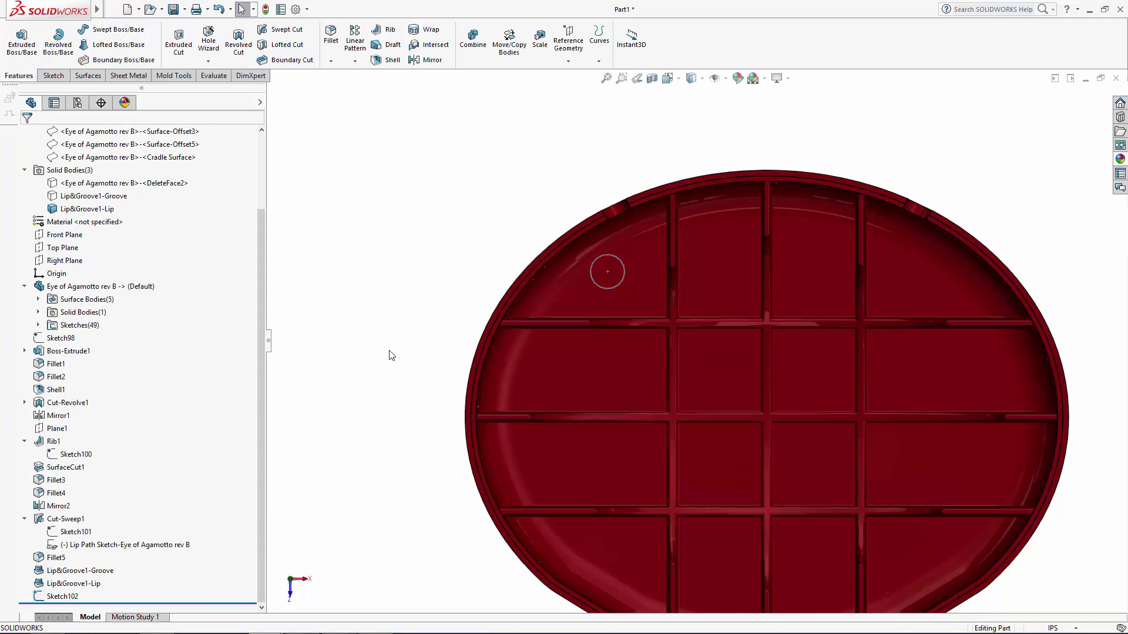
# Start a Mounting Boss on the upper-left cell's floor face and position it concentric with the sketched circle
pyautogui.hotkey('ctrl', '5')
pyautogui.moveTo(97, 11)
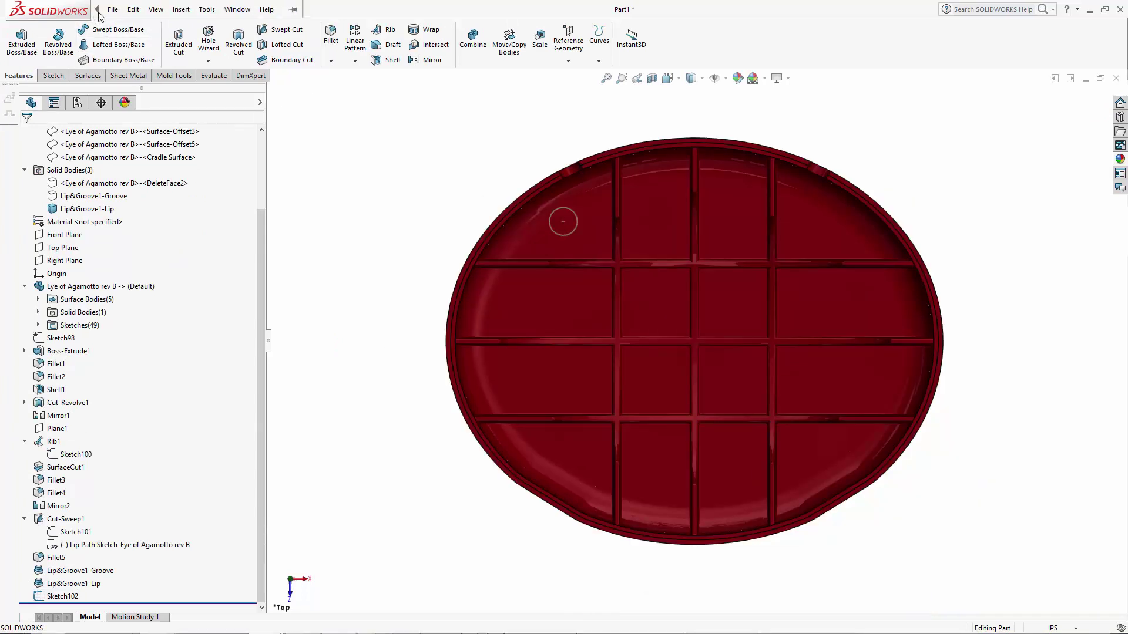
pyautogui.click(179, 11)
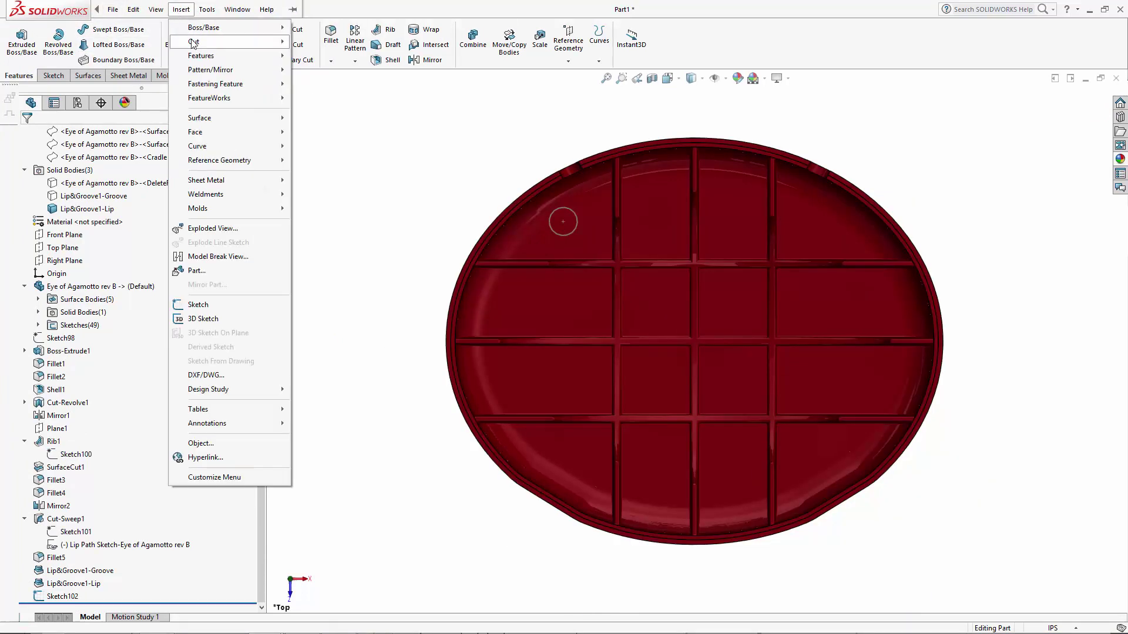
pyautogui.moveTo(211, 86)
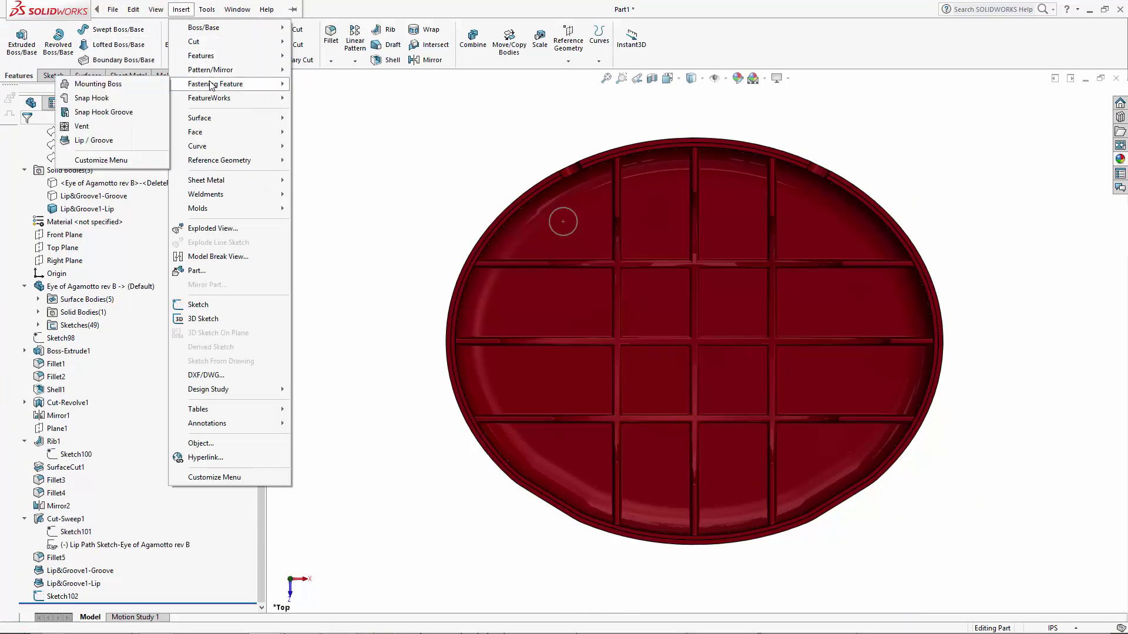
pyautogui.click(156, 86)
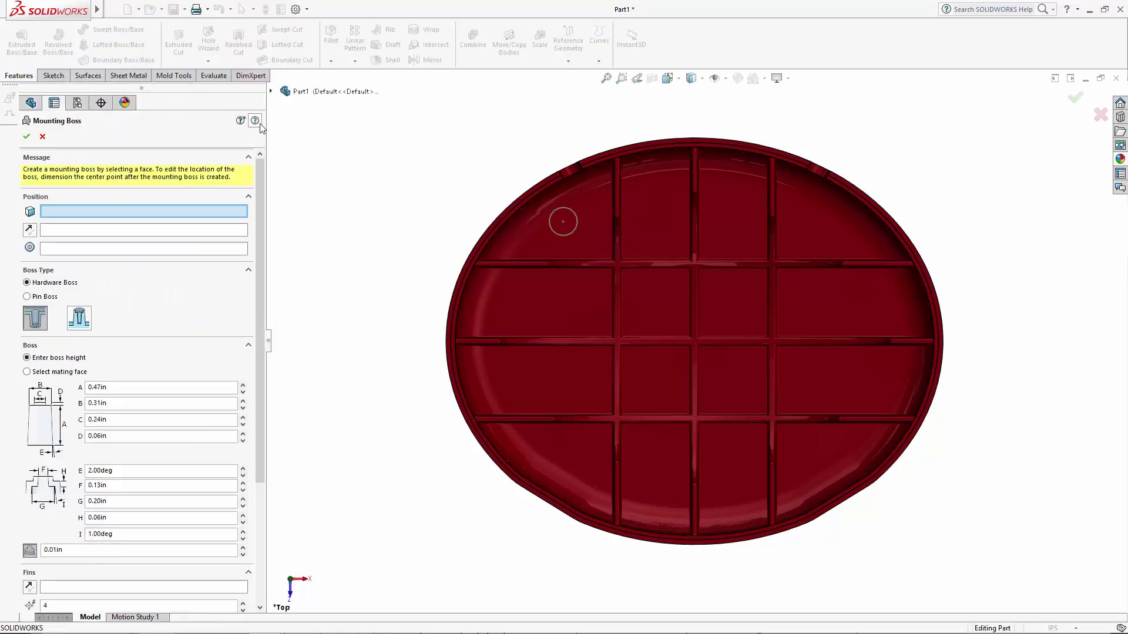
pyautogui.click(560, 247)
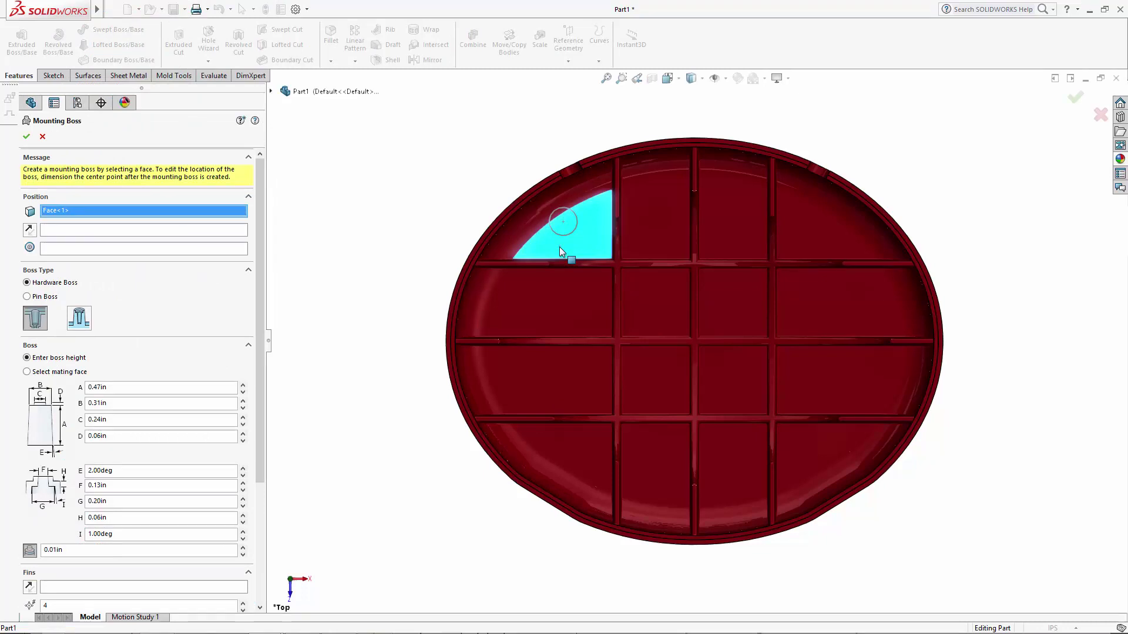
pyautogui.click(100, 249)
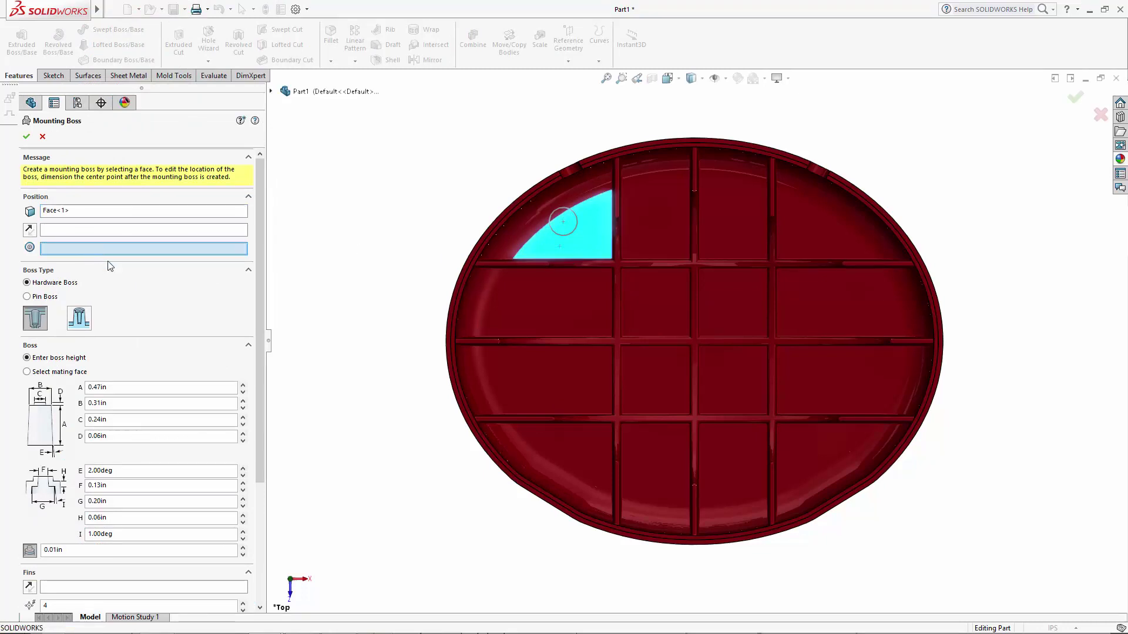
pyautogui.click(579, 231)
pyautogui.moveTo(415, 259)
pyautogui.mouseDown(button='middle')
pyautogui.moveTo(390, 252)
pyautogui.moveTo(435, 131)
pyautogui.moveTo(425, 193)
pyautogui.moveTo(562, 326)
pyautogui.mouseUp(button='middle')
pyautogui.scroll(-5, 562, 326)
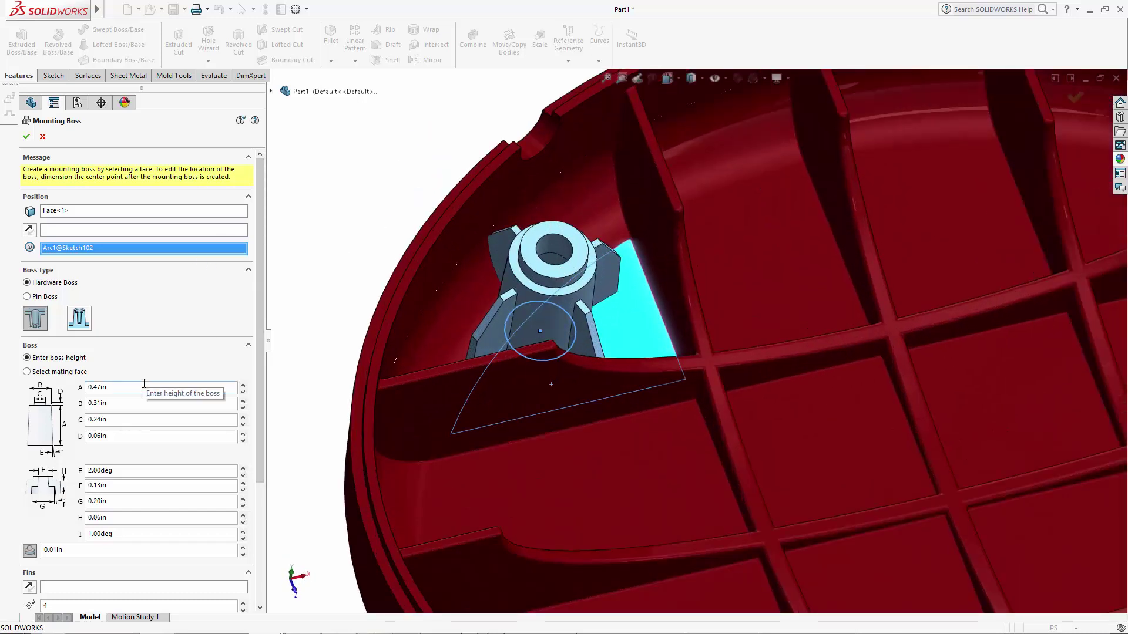
# Compare the pin boss type, return to the hardware boss, and set its height by using the case's outer rim face as mating face
pyautogui.click(27, 298)
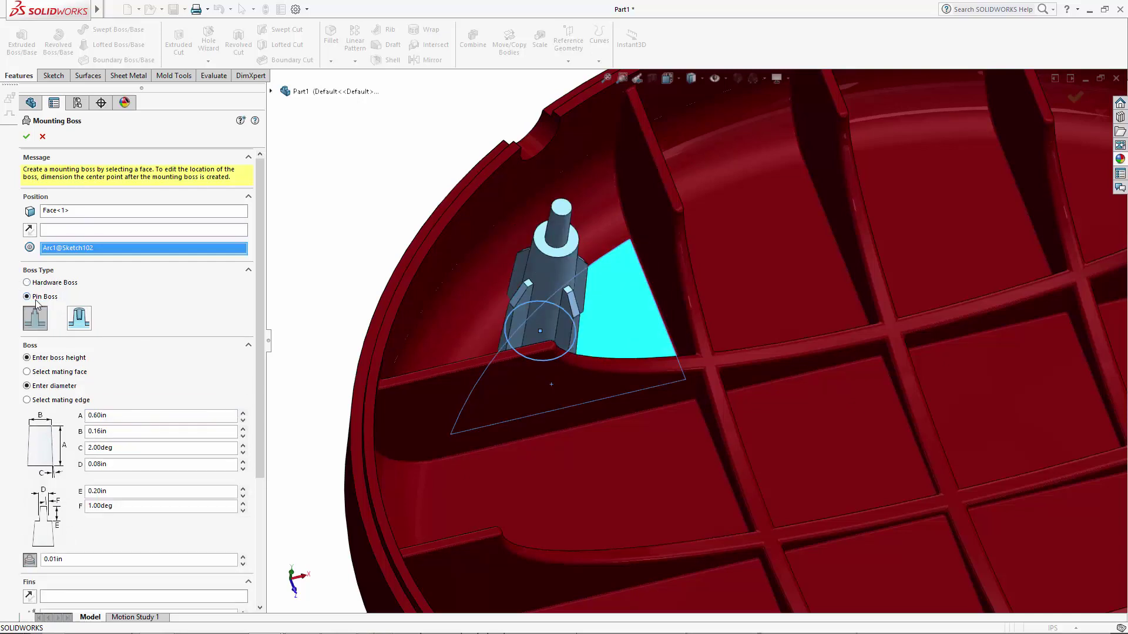
pyautogui.click(27, 284)
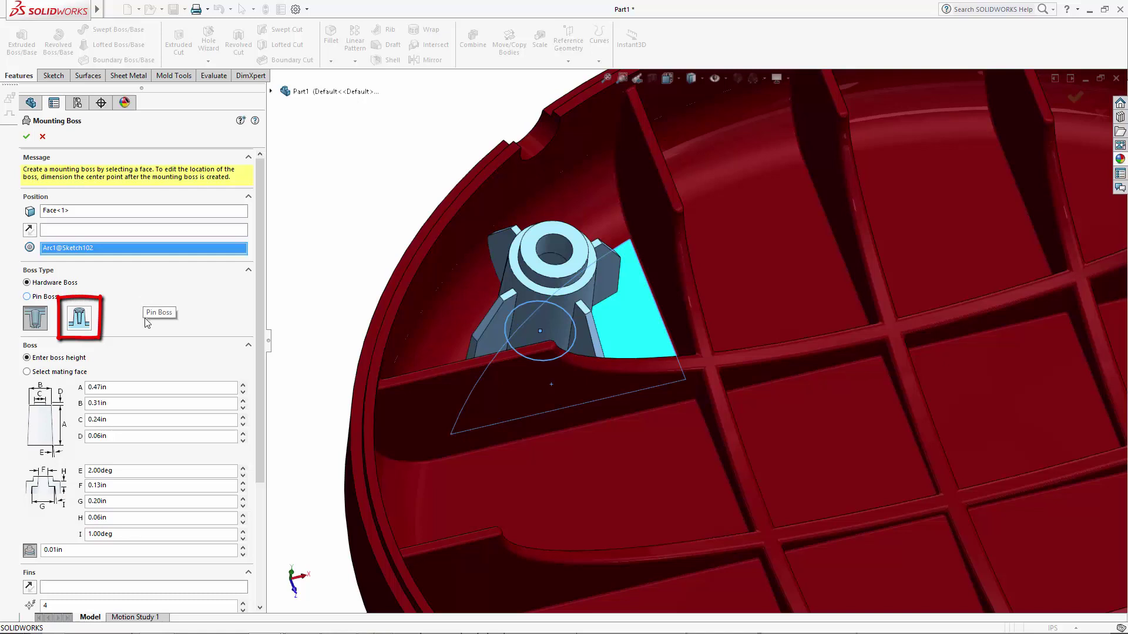
pyautogui.click(50, 374)
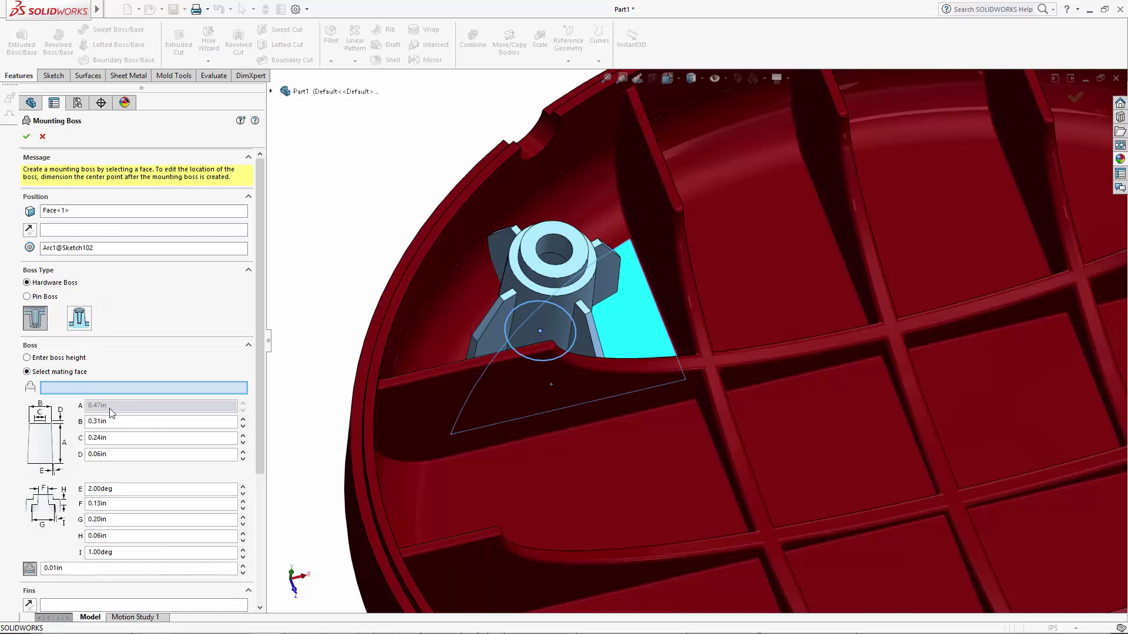
pyautogui.click(359, 404)
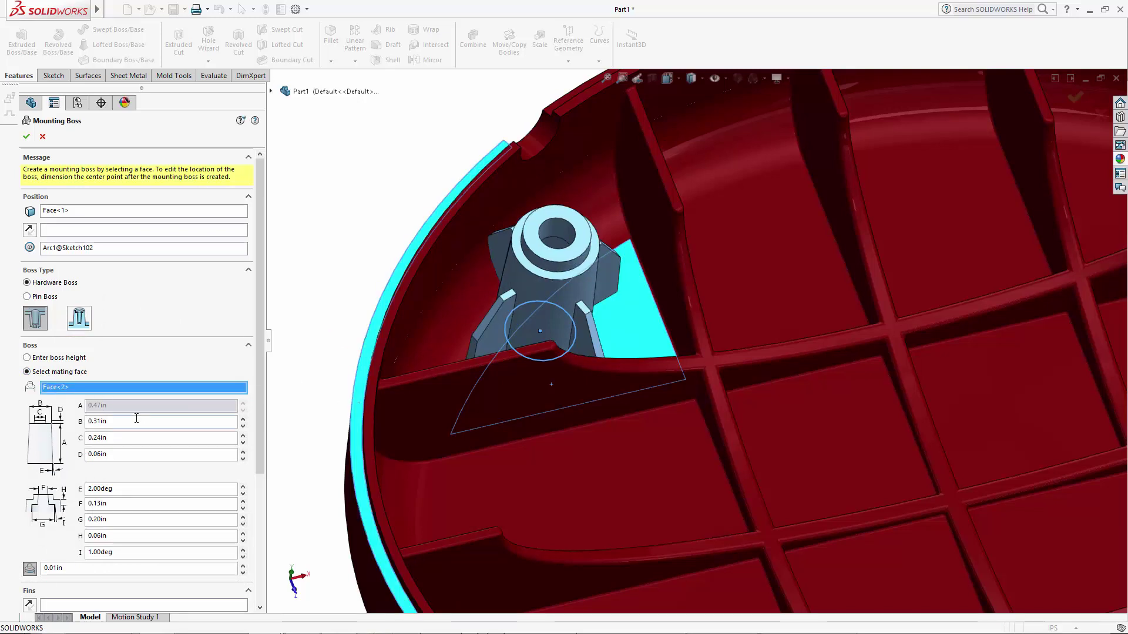
pyautogui.moveTo(258, 382); pyautogui.dragTo(267, 466)
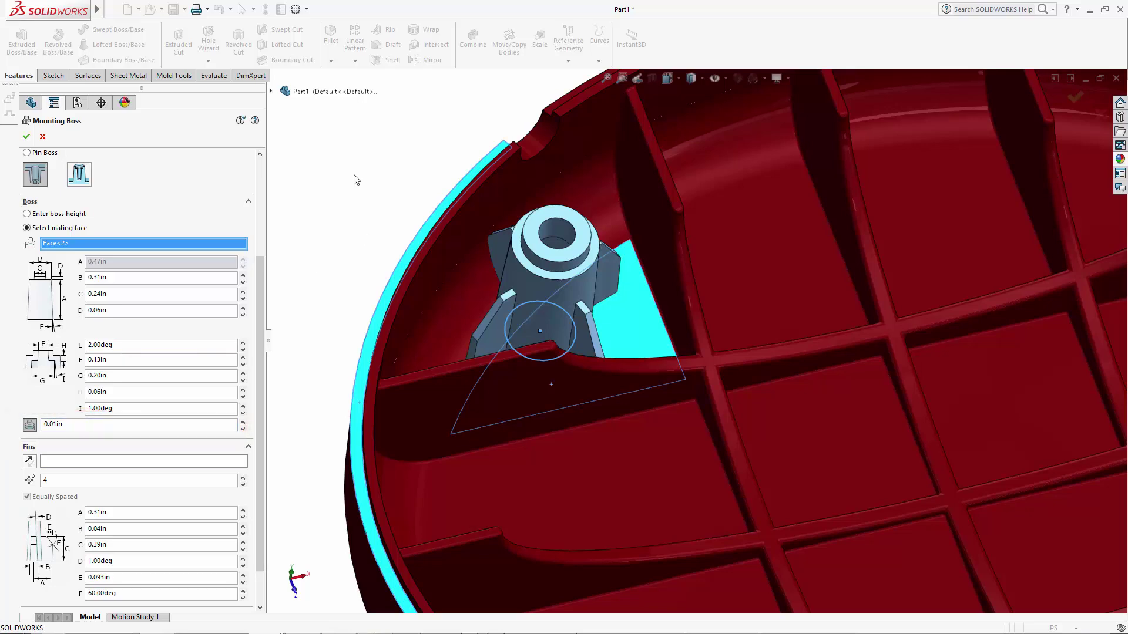
# Switch to the browser, check the No. 2 Phillips thread-forming screw's dimensions on the McMaster-Carr page, and return to SOLIDWORKS
pyautogui.hotkey('alt', 'Tab')
pyautogui.hotkey('alt', 'Tab')
pyautogui.hotkey('alt', 'Tab')
pyautogui.hotkey('alt', 'Tab')
pyautogui.hotkey('alt', 'Tab')
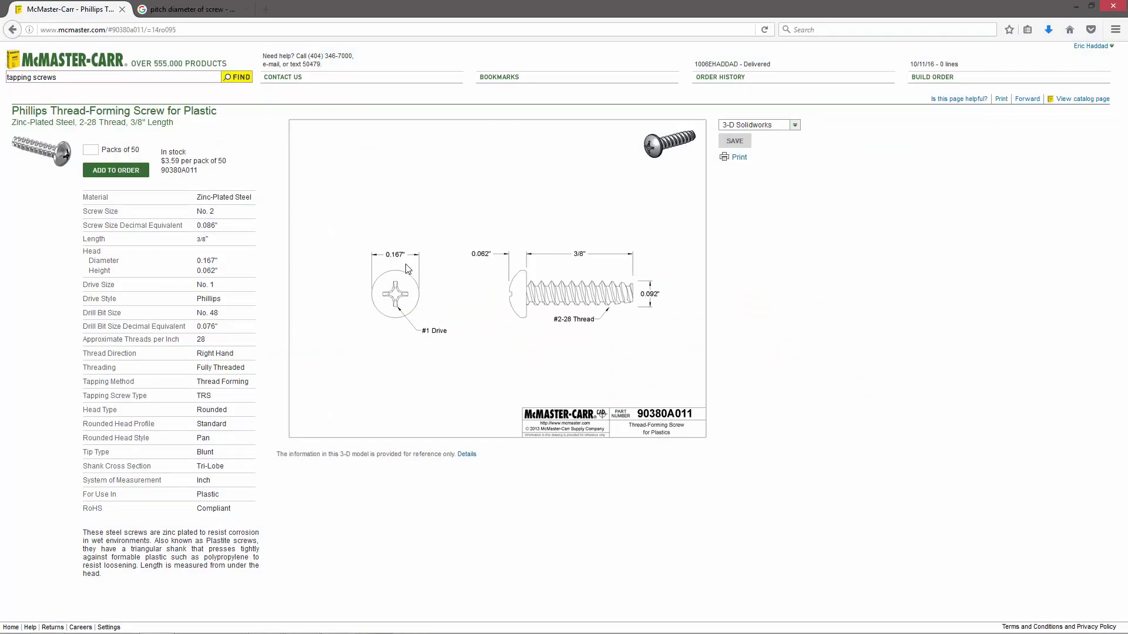
pyautogui.hotkey('alt', 'Tab')
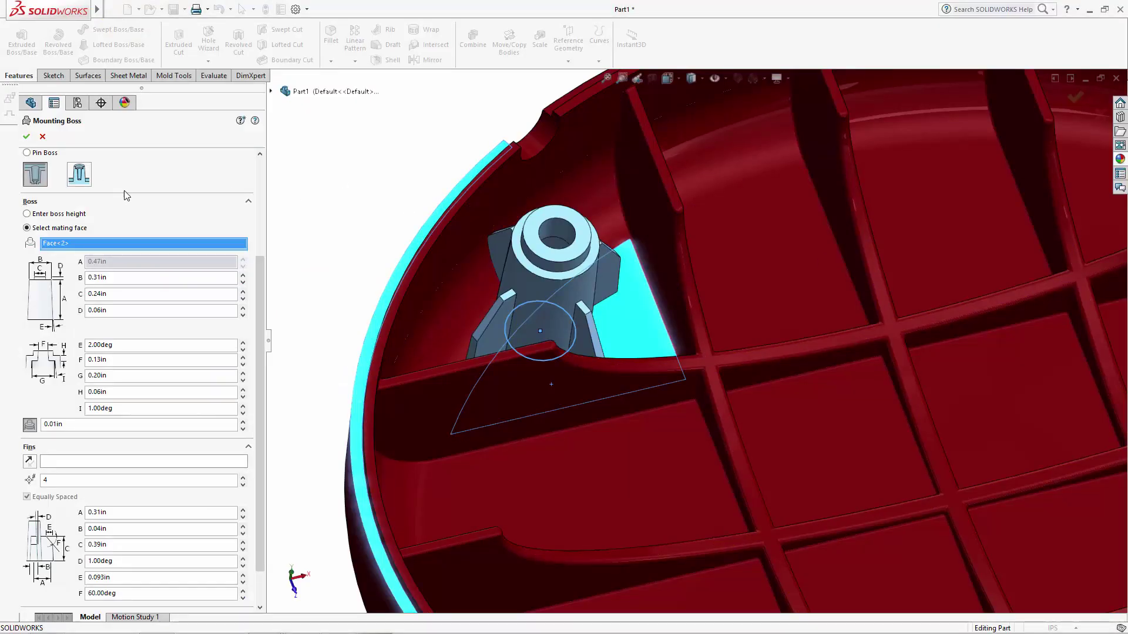
# Set the boss's inside hole diameter to 0.105 in, inside counterbore diameter to 0.18 in and hole dimension H to 0.045 in
pyautogui.click(124, 360)
pyautogui.write('0.105')
pyautogui.press('Return')
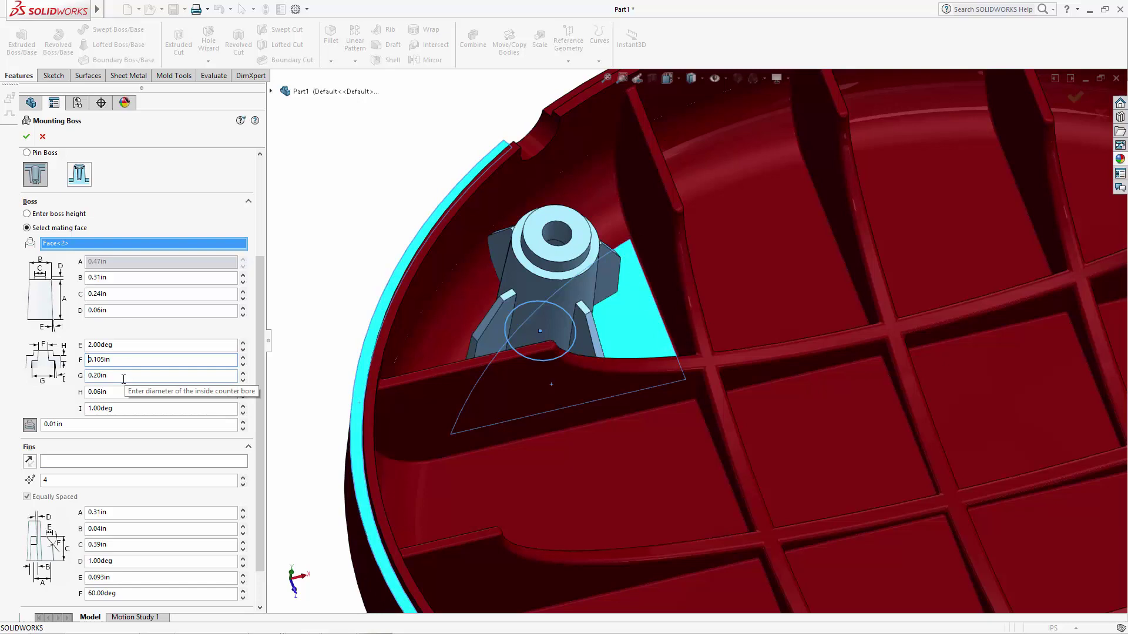
pyautogui.click(124, 377)
pyautogui.write('0.')
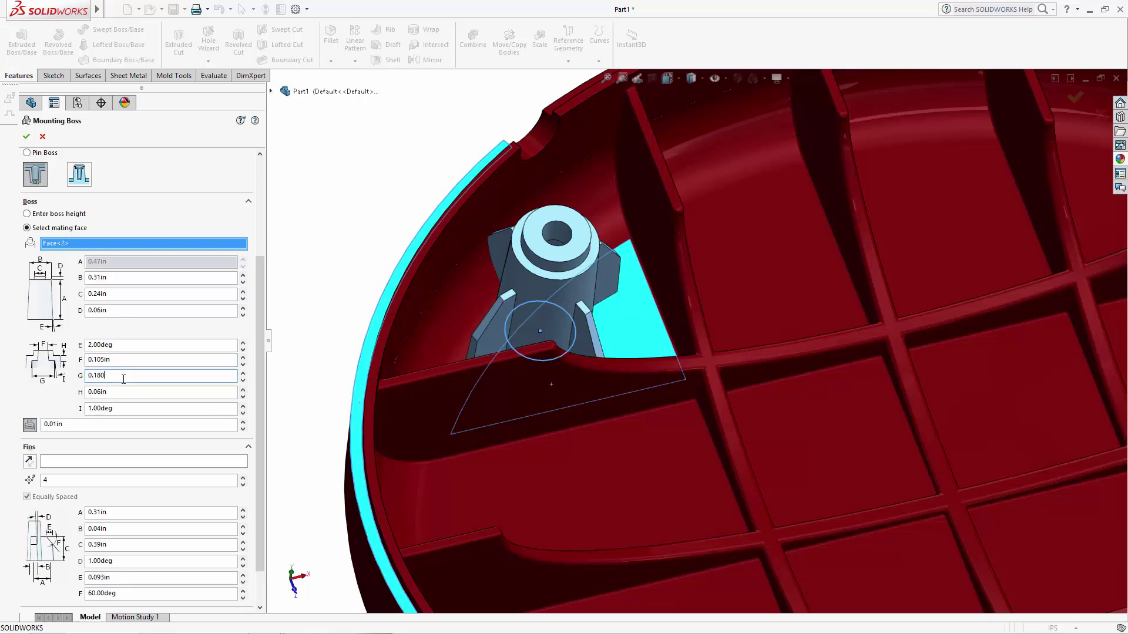
pyautogui.click(121, 393)
pyautogui.write('0.045')
pyautogui.press('Tab')
pyautogui.click(132, 347)
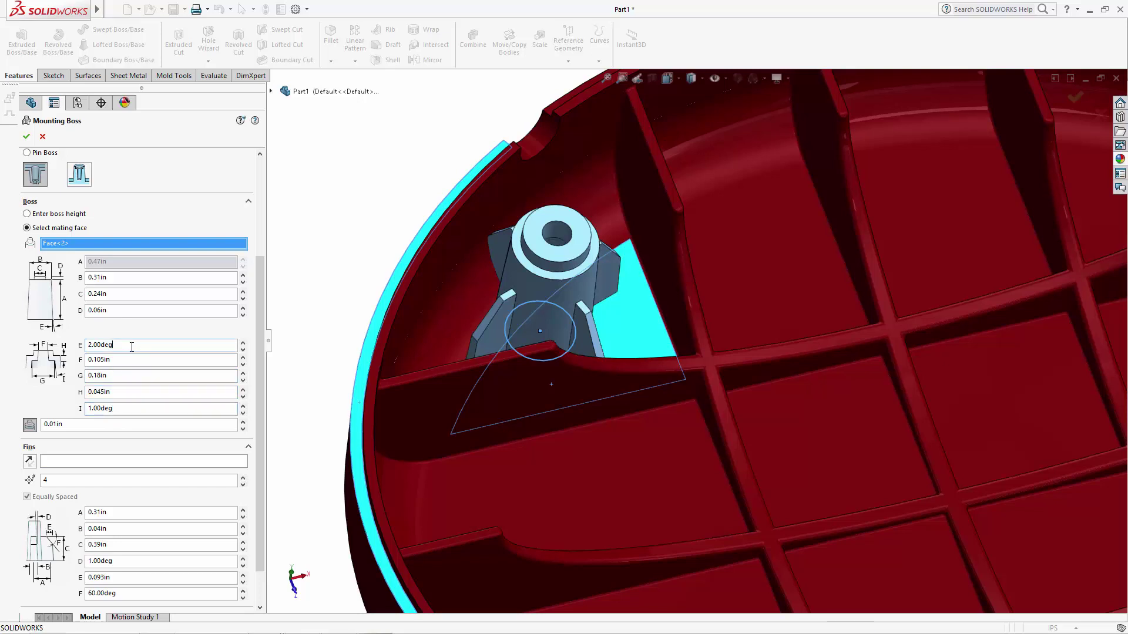
# Set the boss step height to 0.05 in, the boss step diameter to 0.195 in and the boss diameter to 0.27 in
pyautogui.click(125, 312)
pyautogui.write('0.0')
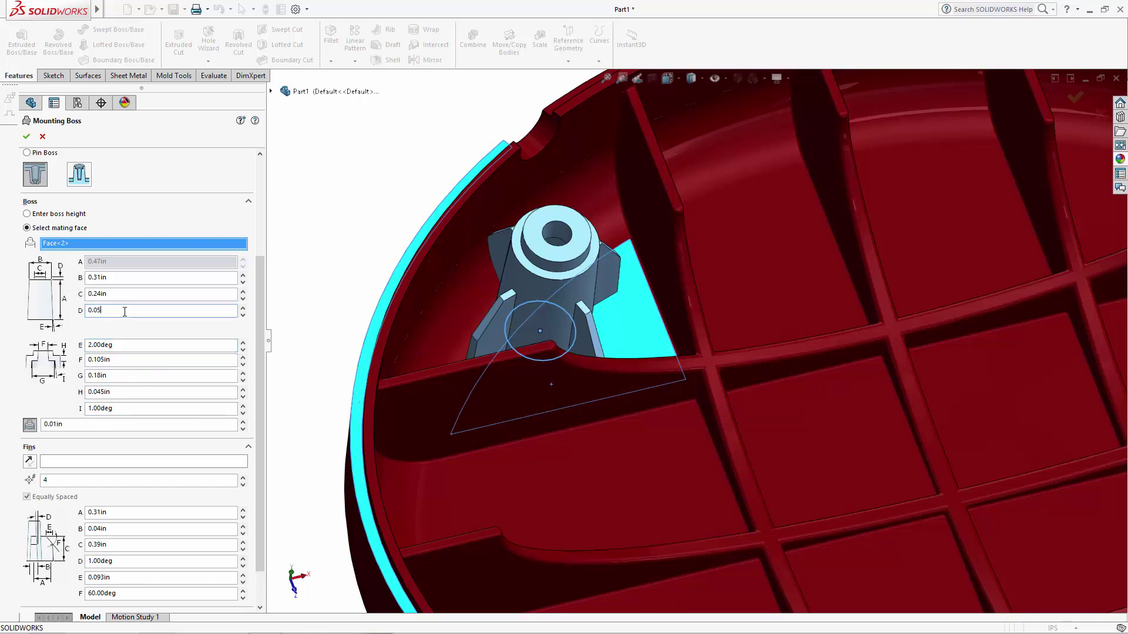
pyautogui.write('5')
pyautogui.press('Return')
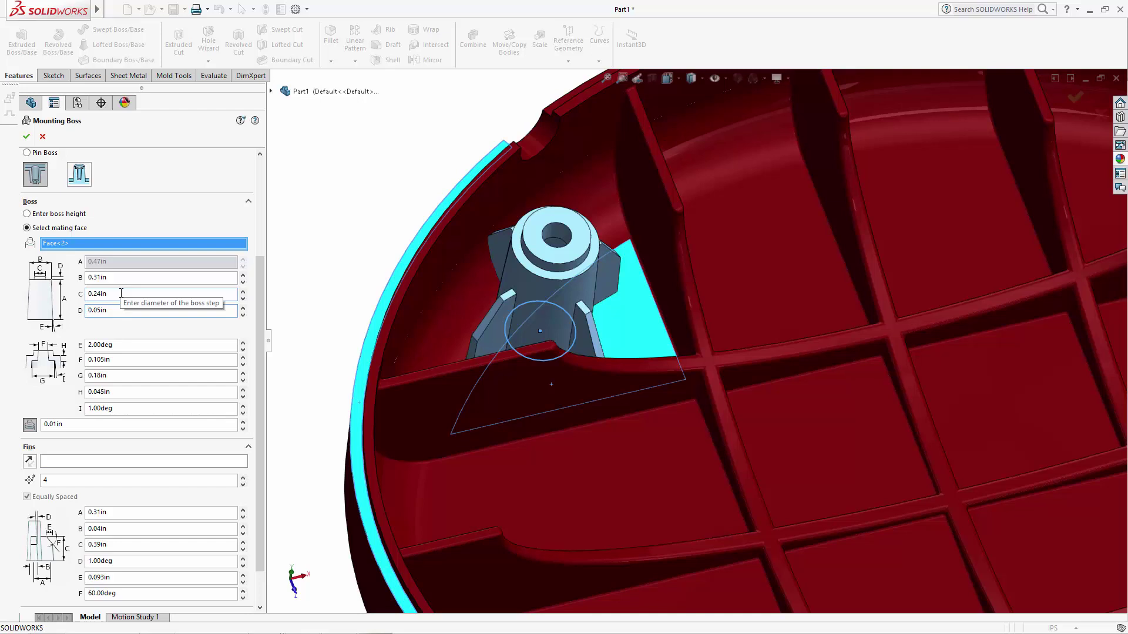
pyautogui.click(121, 293)
pyautogui.write('0.195')
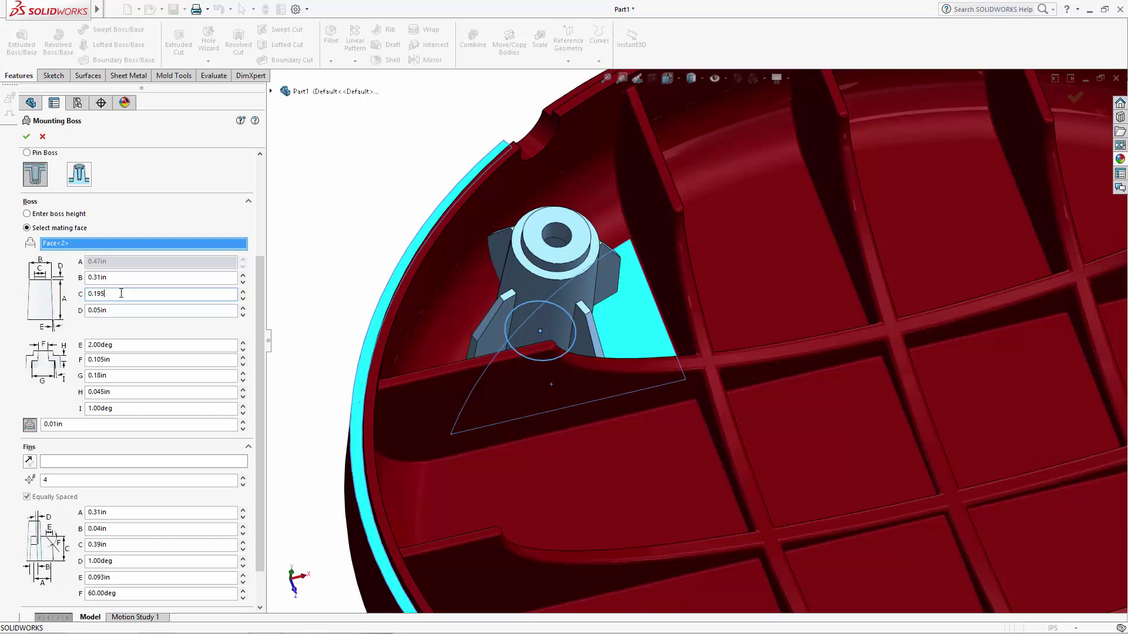
pyautogui.press('Return')
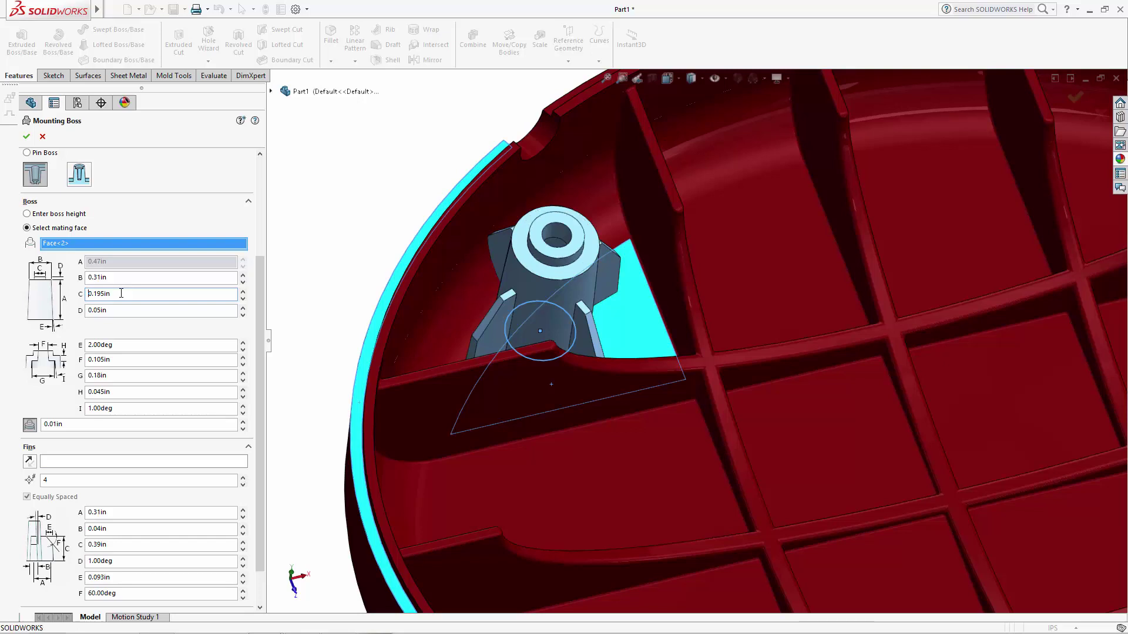
pyautogui.click(117, 278)
pyautogui.write('0.')
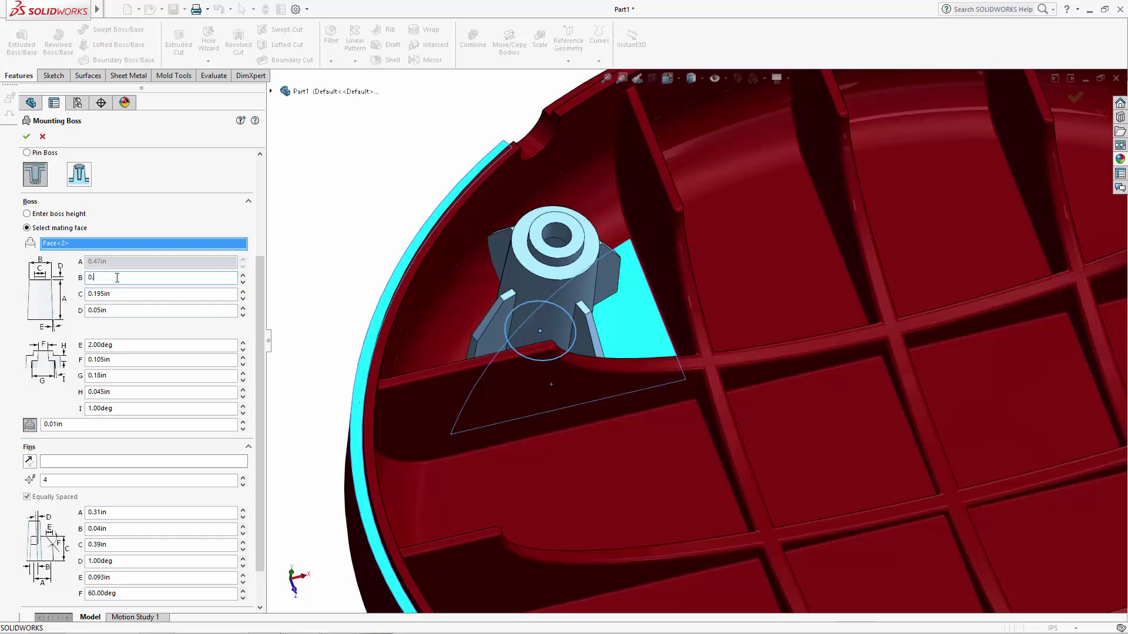
pyautogui.write('270')
pyautogui.press('Return')
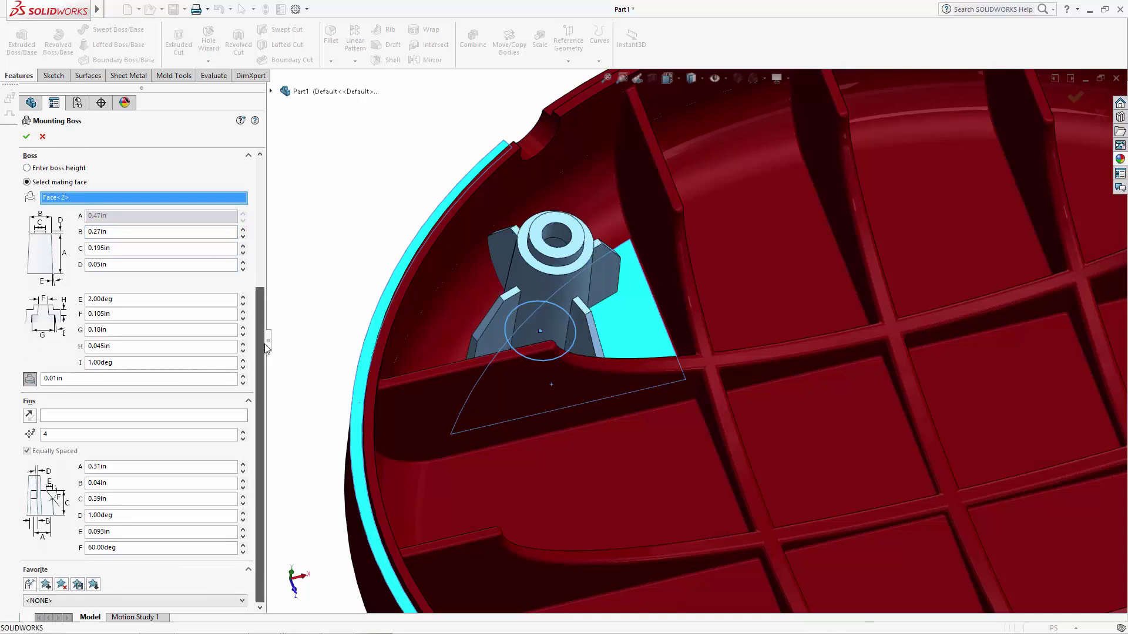
# Set fin dimension A to 0.27 in, fin angle D to 1.5 degrees and fin dimension E to 0.1 in, and accept the mounting boss
pyautogui.scroll(-1, 259, 411)
pyautogui.doubleClick(118, 467)
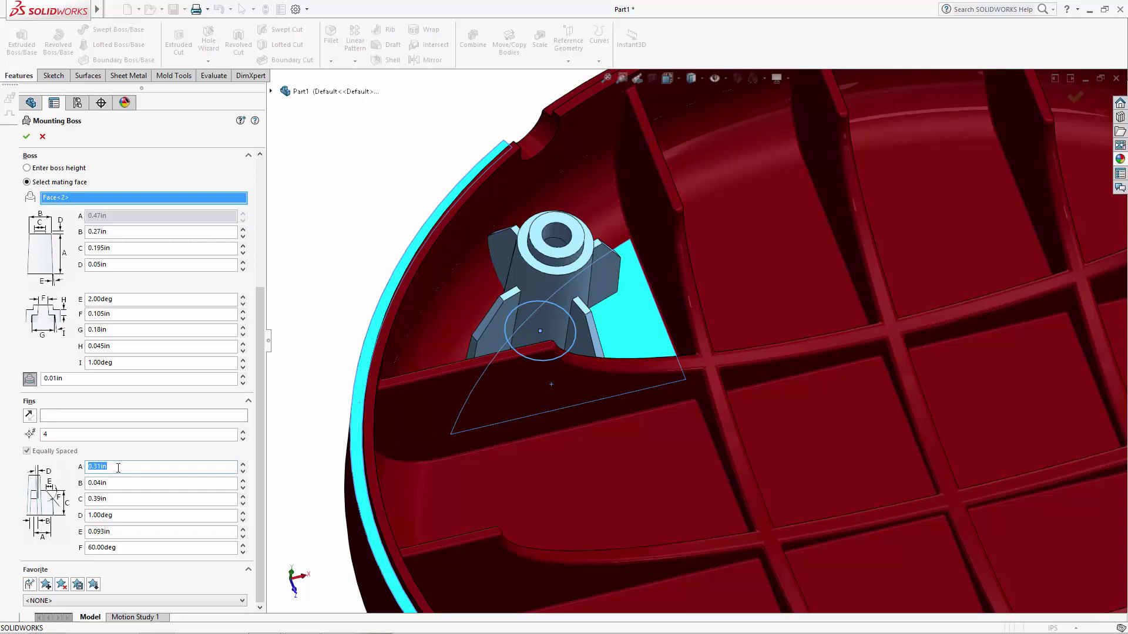
pyautogui.write('0.270')
pyautogui.press('Return')
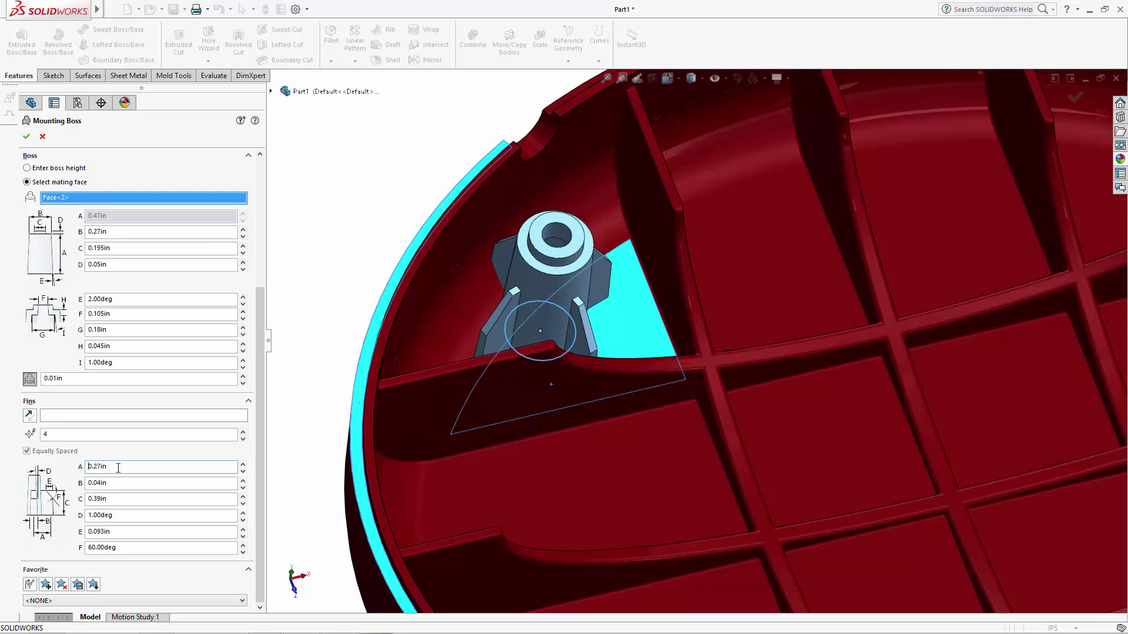
pyautogui.doubleClick(123, 515)
pyautogui.write('1.5')
pyautogui.press('Return')
pyautogui.doubleClick(126, 531)
pyautogui.write('0.1')
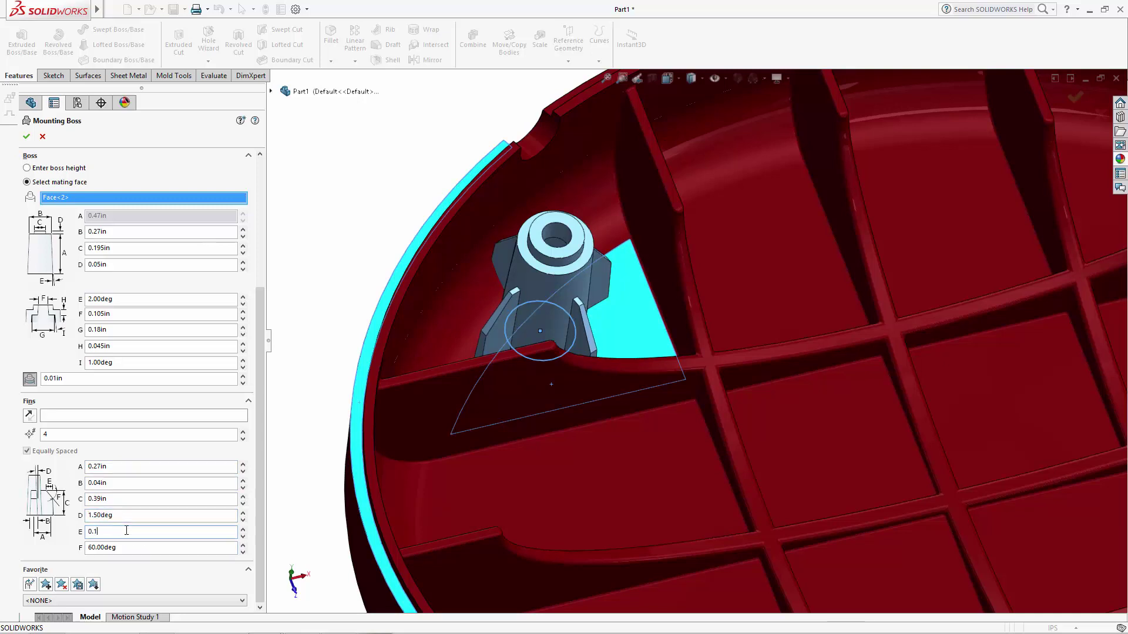
pyautogui.press('Return')
pyautogui.moveTo(263, 427); pyautogui.dragTo(261, 299)
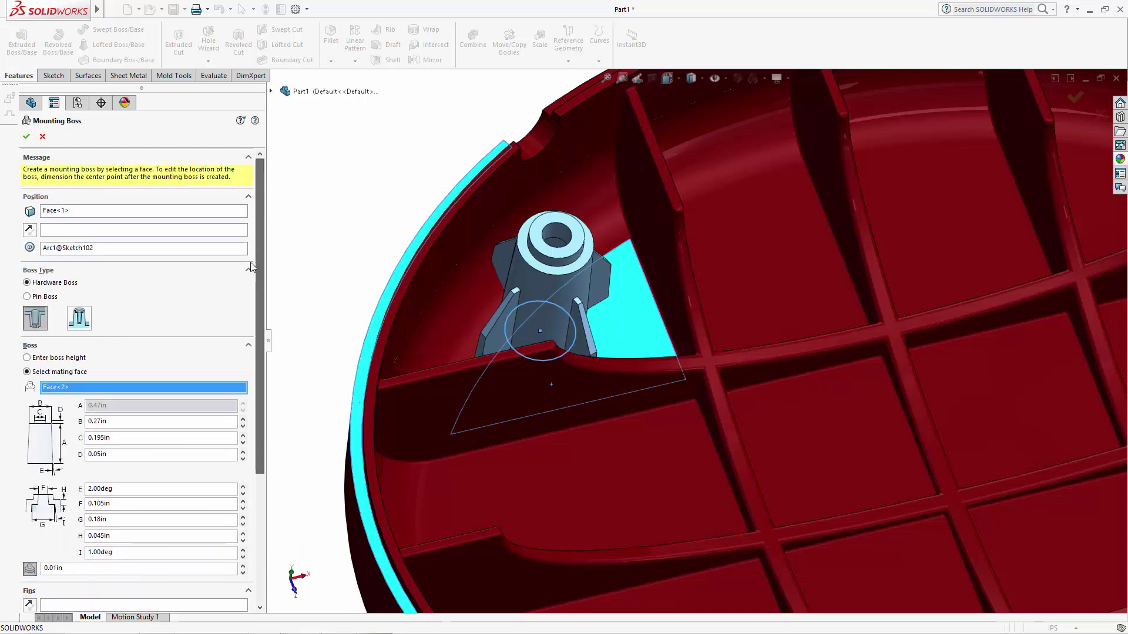
pyautogui.click(26, 137)
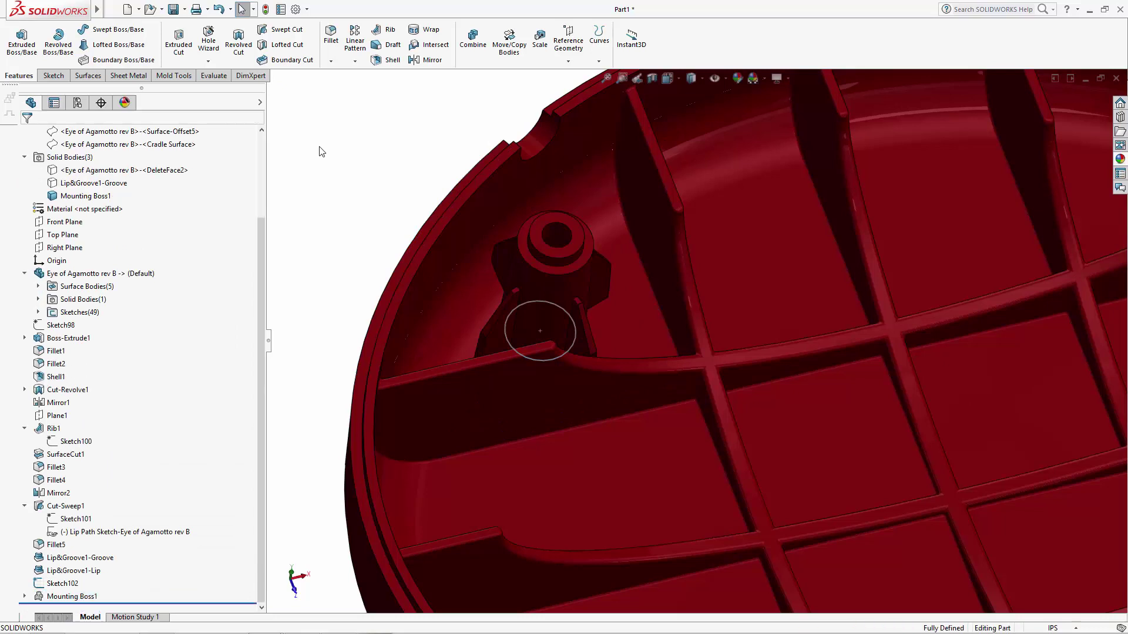
# Hide the Mounting Boss1 solid body and show the Lip&Groove1-Groove body, with its ribbed inside in view
pyautogui.press('f')
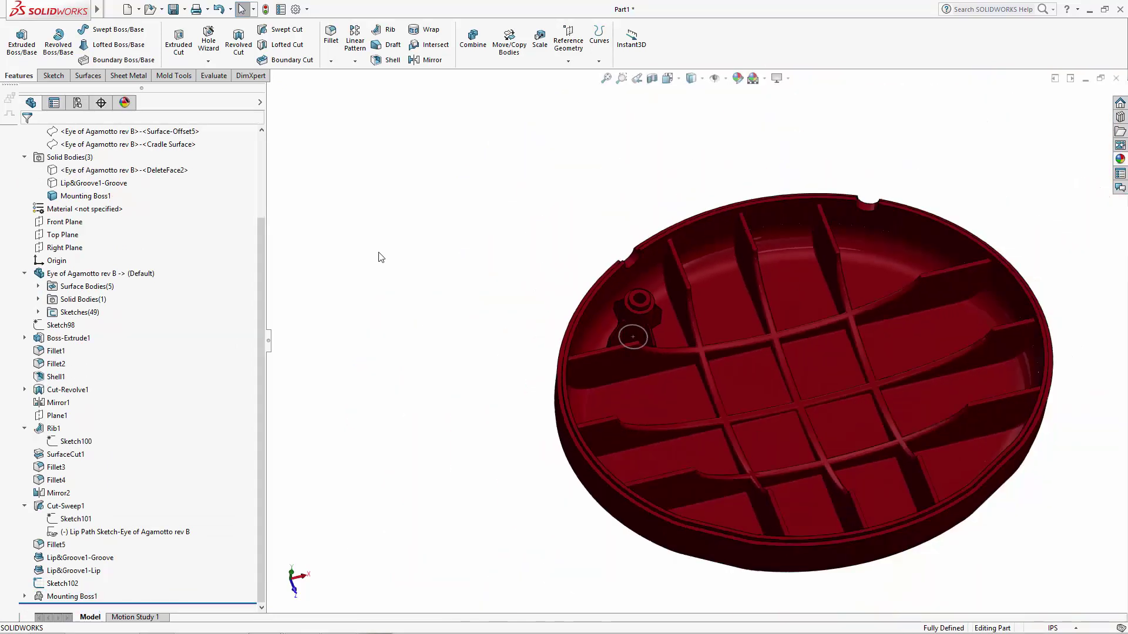
pyautogui.moveTo(423, 329); pyautogui.dragTo(410, 194, button='middle')
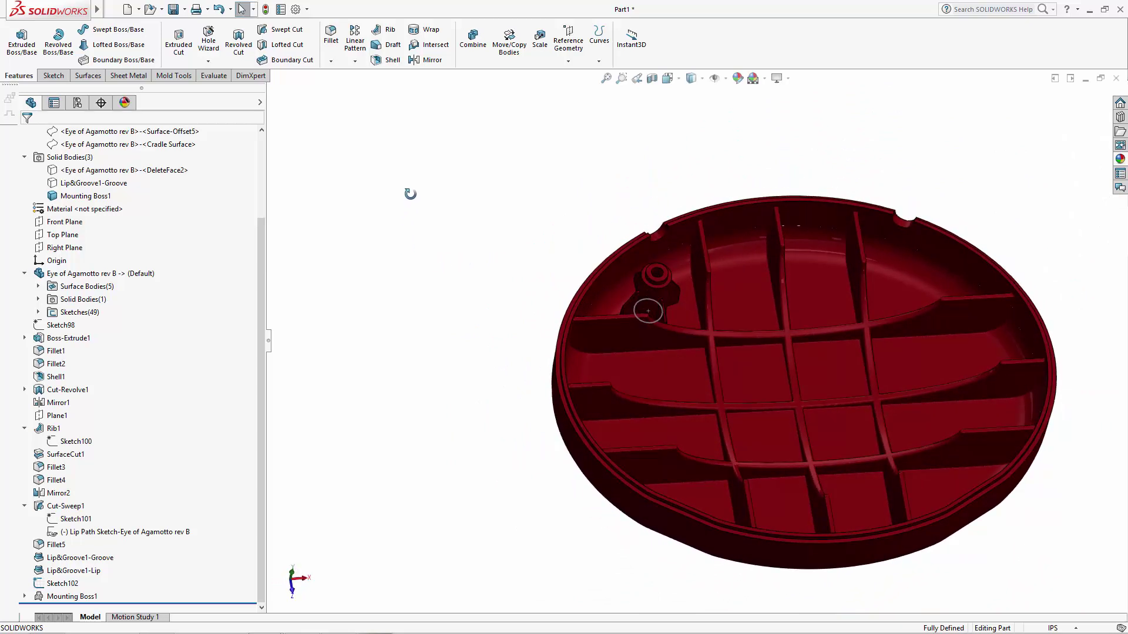
pyautogui.moveTo(260, 284); pyautogui.dragTo(261, 201)
pyautogui.click(104, 301)
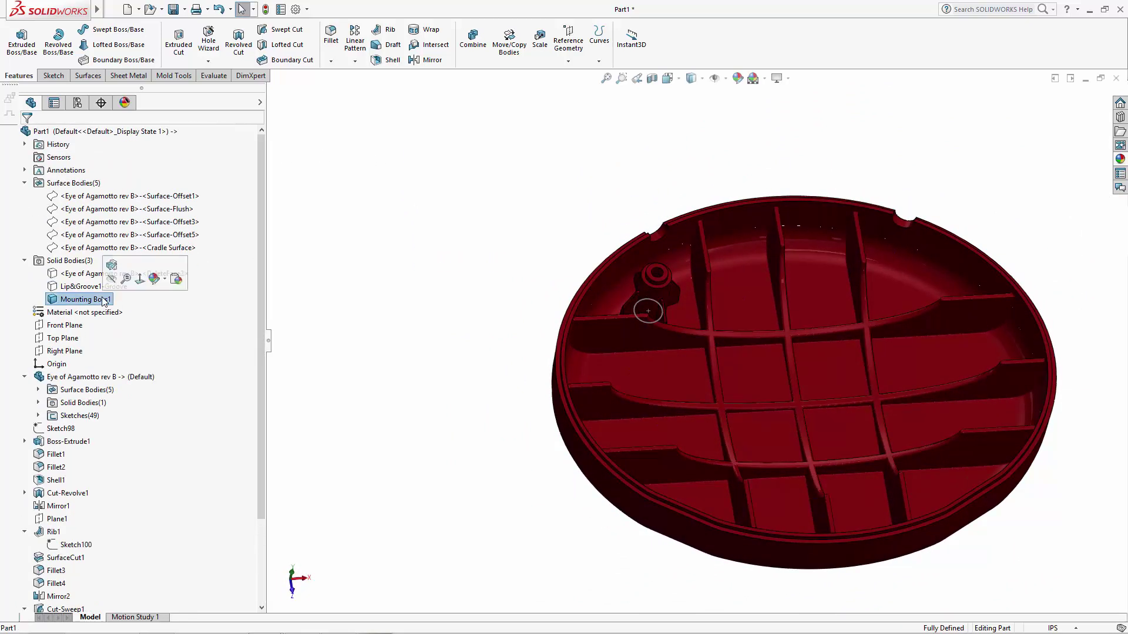
pyautogui.click(112, 278)
pyautogui.click(112, 280)
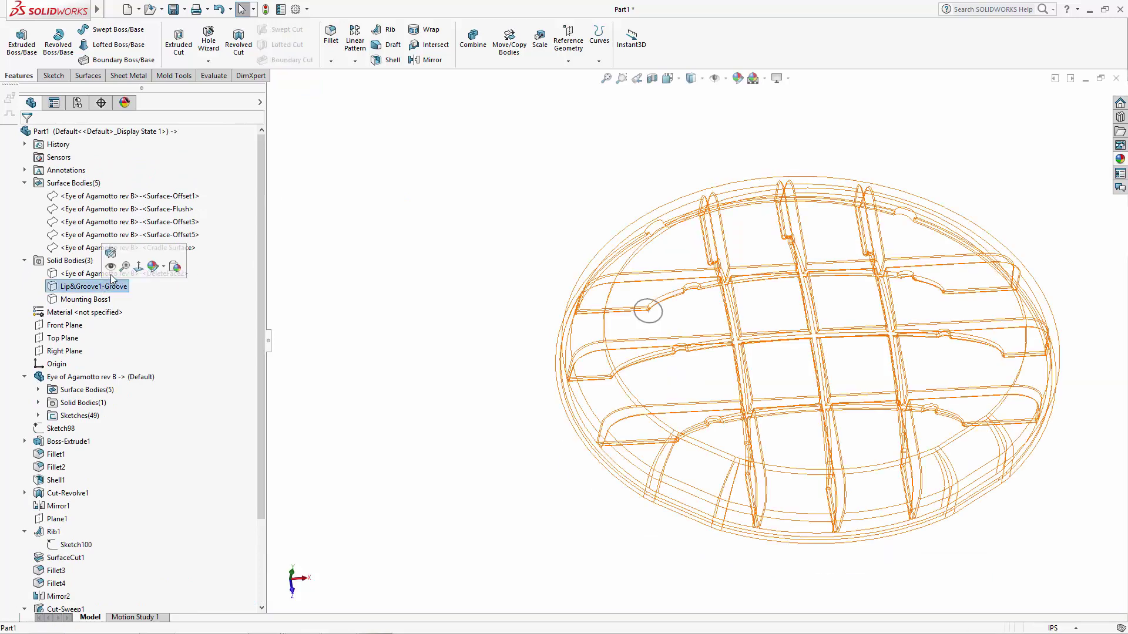
pyautogui.click(111, 266)
pyautogui.click(452, 249)
pyautogui.moveTo(448, 301); pyautogui.dragTo(715, 304, button='middle')
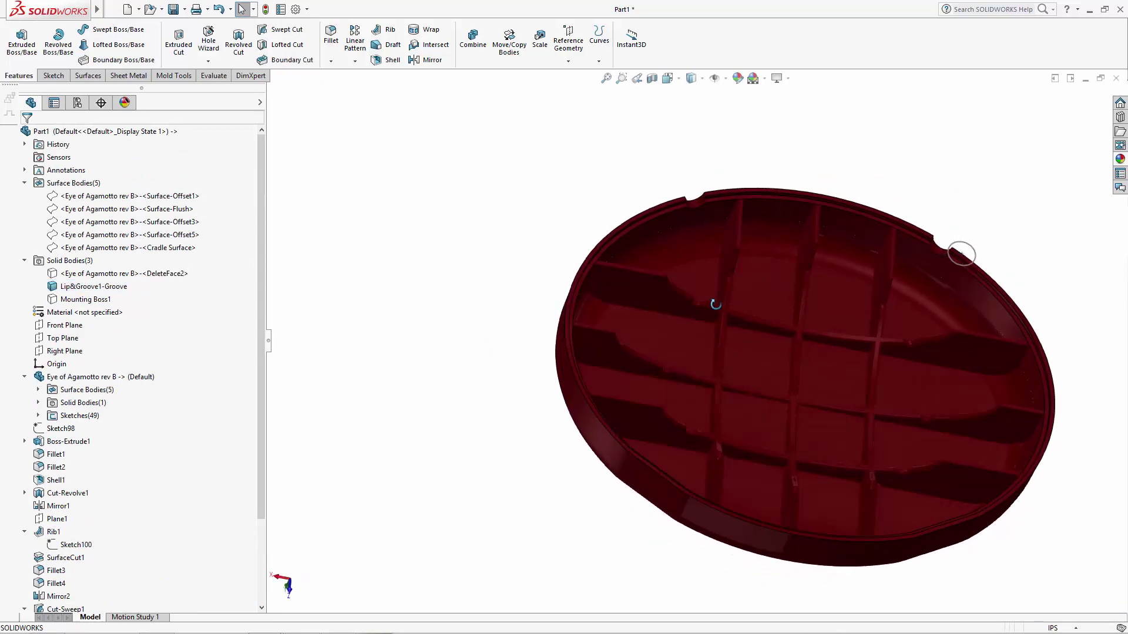
pyautogui.press('f')
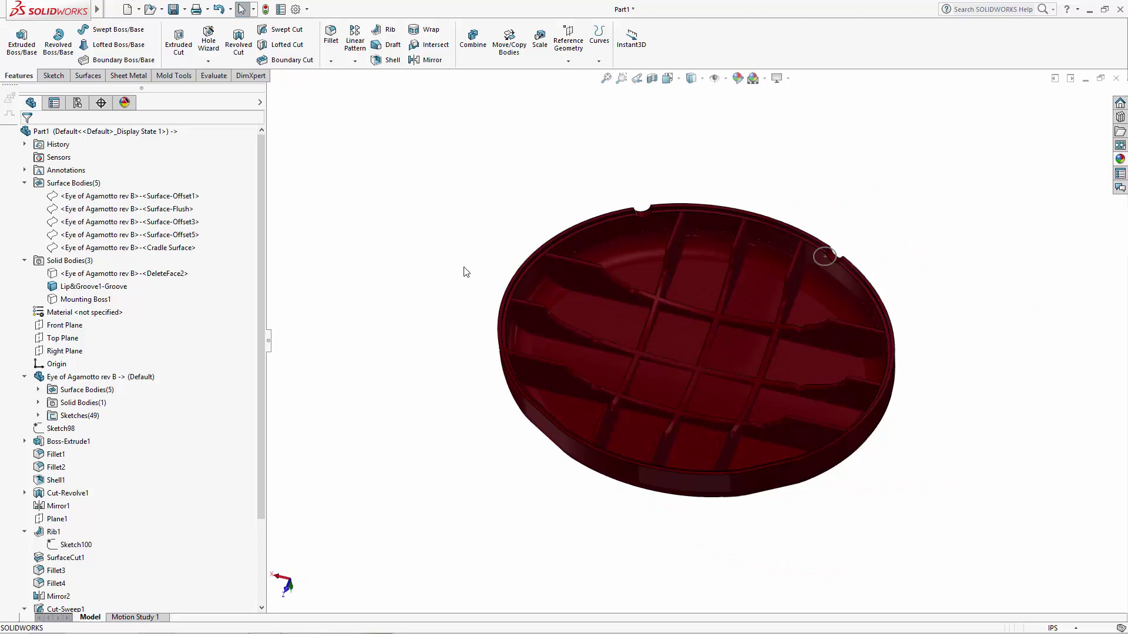
# Start a thread-type hardware Mounting Boss on the corner cell's floor face near the sketched circle, positioned concentric with that circle
pyautogui.moveTo(97, 9)
pyautogui.click(181, 9)
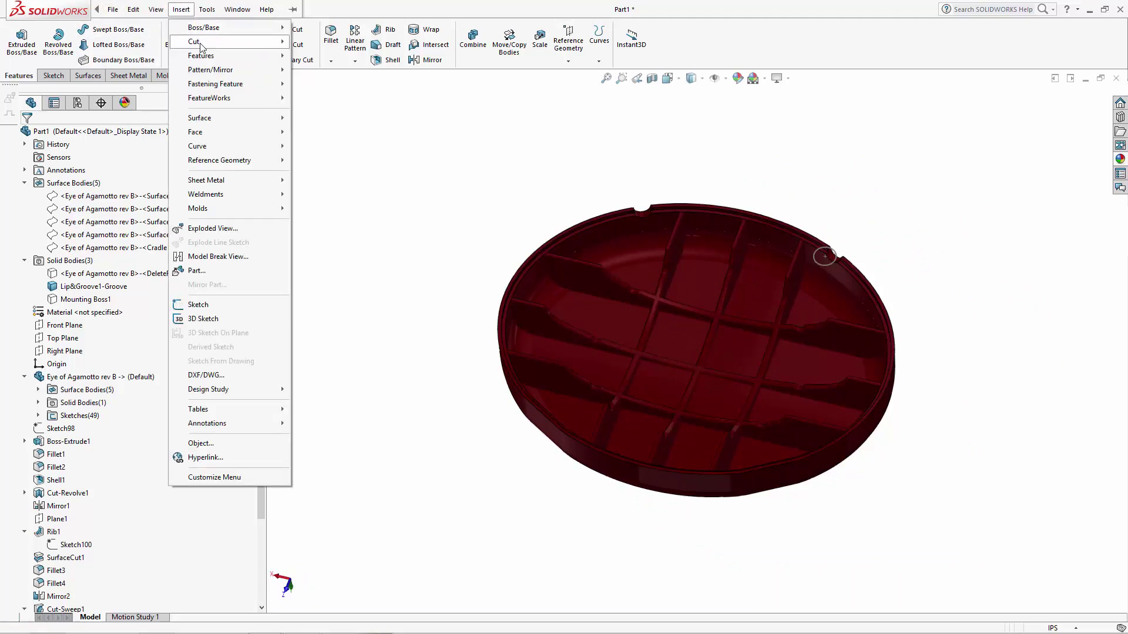
pyautogui.moveTo(212, 83)
pyautogui.click(134, 86)
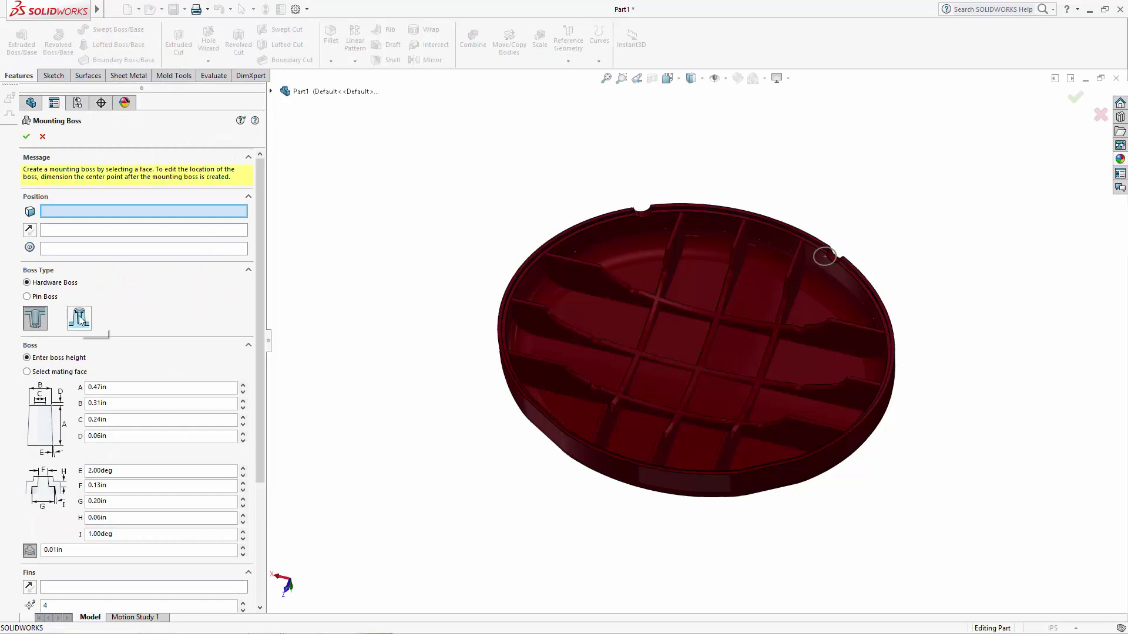
pyautogui.click(80, 319)
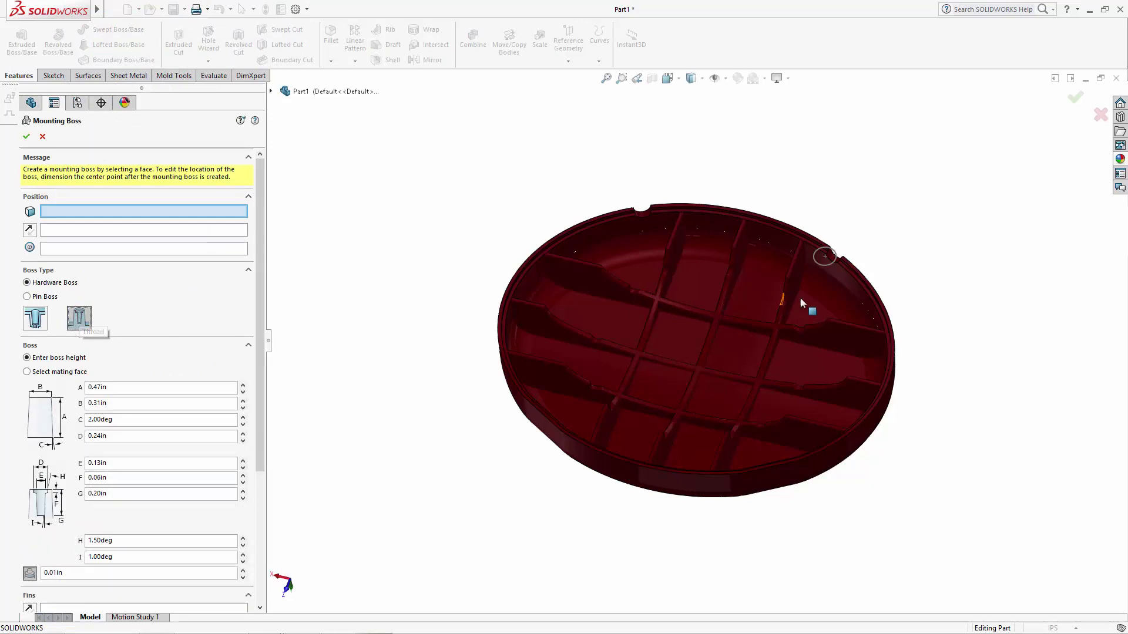
pyautogui.click(810, 312)
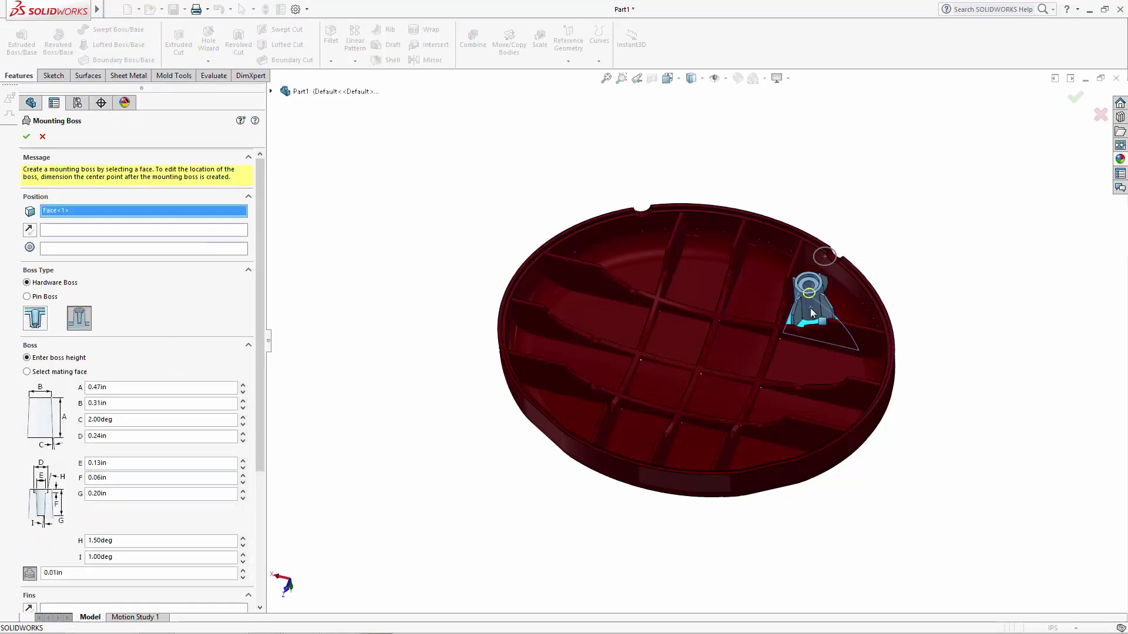
pyautogui.click(68, 247)
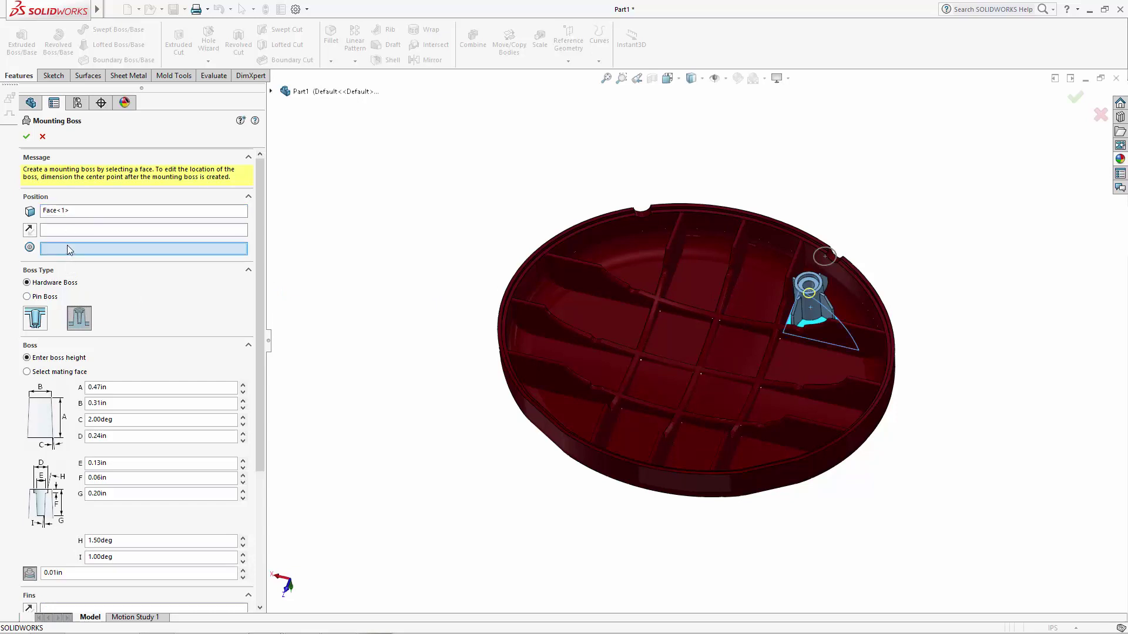
pyautogui.click(829, 266)
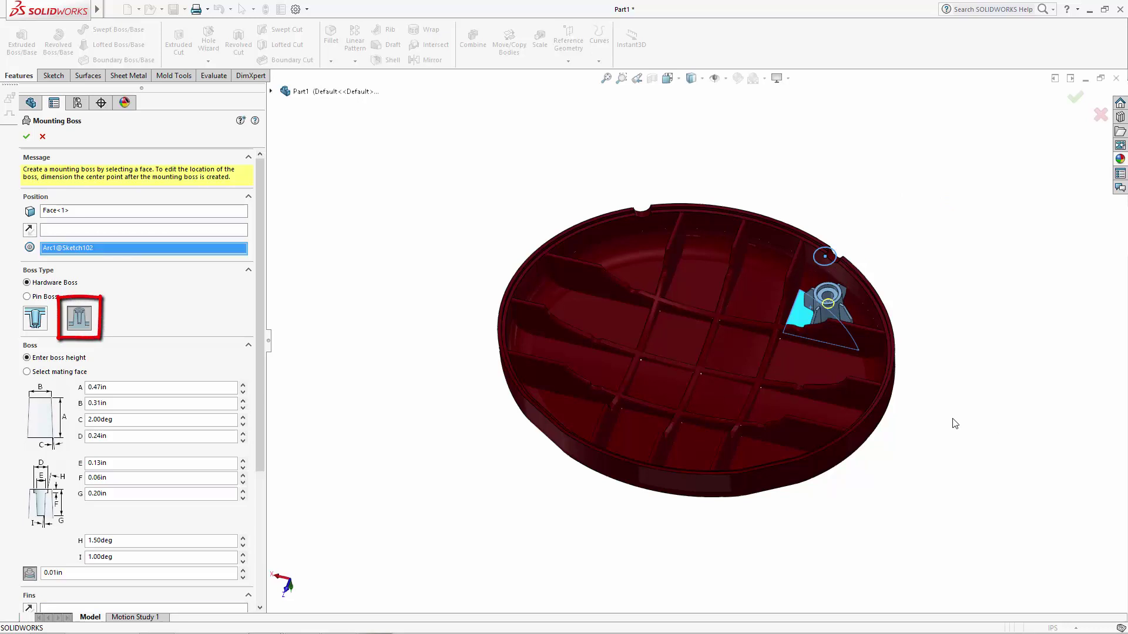
# Switch to Adobe Reader, read the recommended boss hole and outside diameters for self-tapping screws, and return to SOLIDWORKS
pyautogui.scroll(-5, 885, 223)
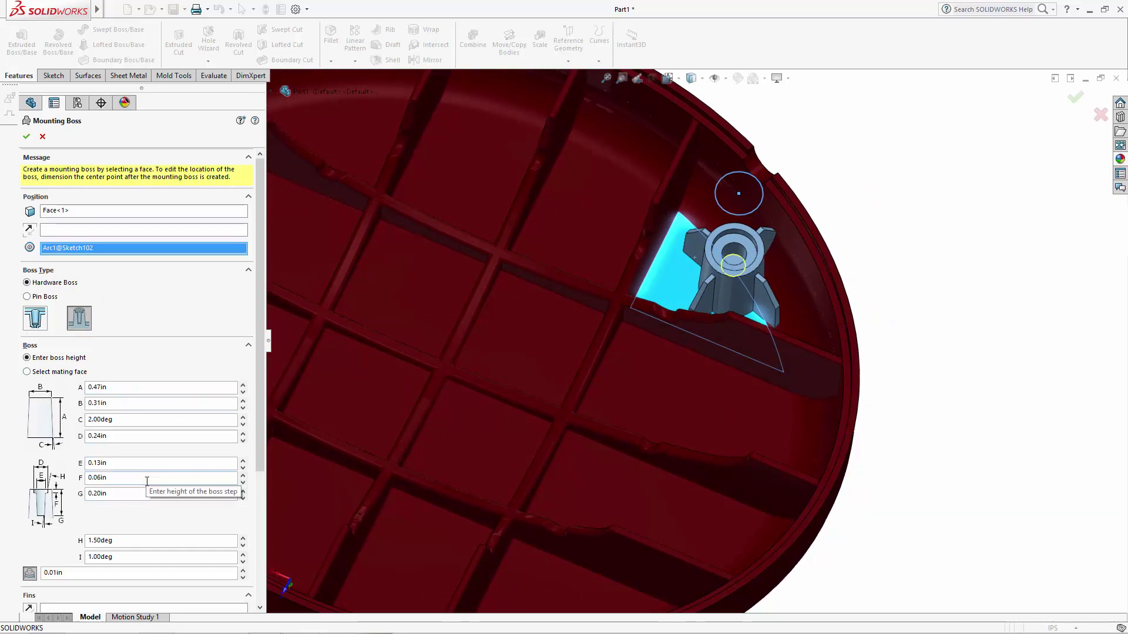
pyautogui.hotkey('alt', 'Tab')
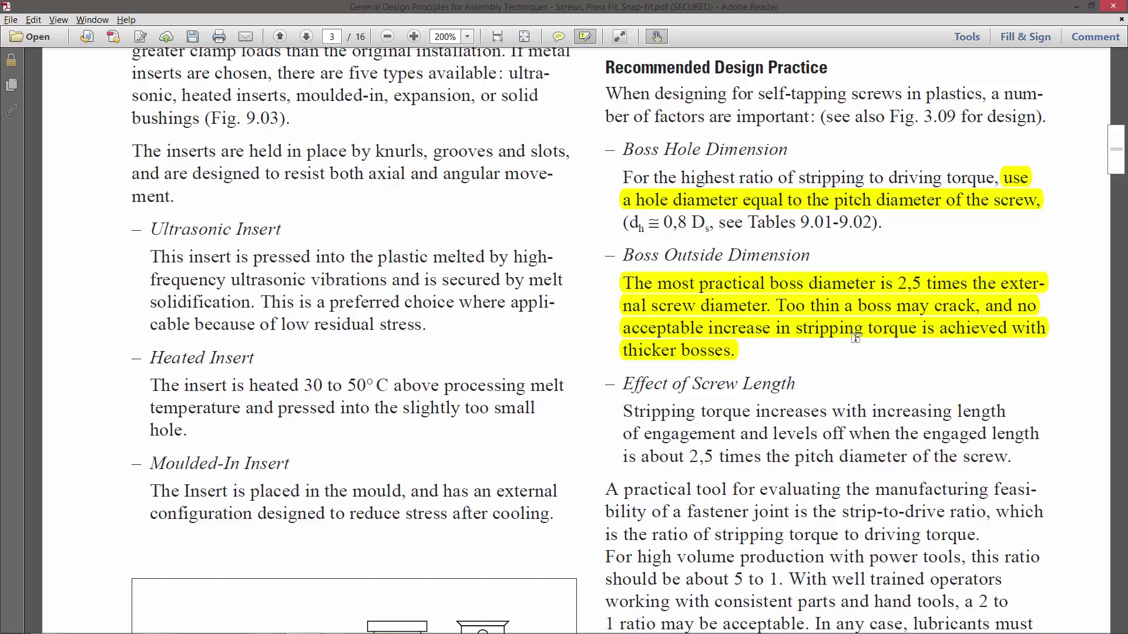
pyautogui.hotkey('alt', 'Tab')
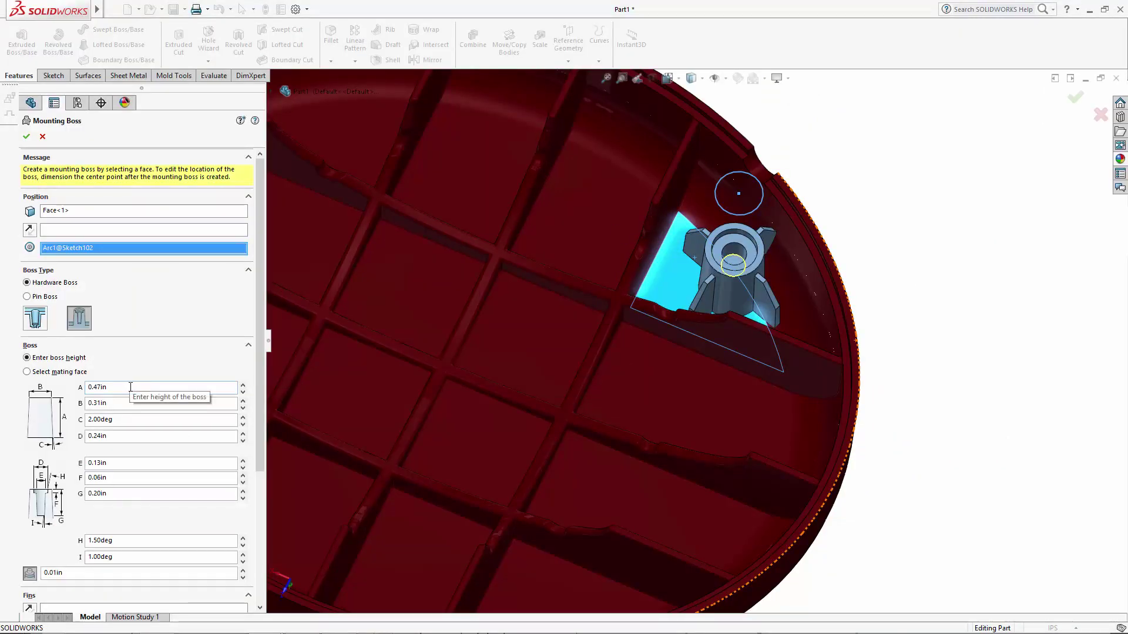
# Define the threaded boss's height with the case's outer rim face as mating face and set its diameter to 0.27 in
pyautogui.click(36, 370)
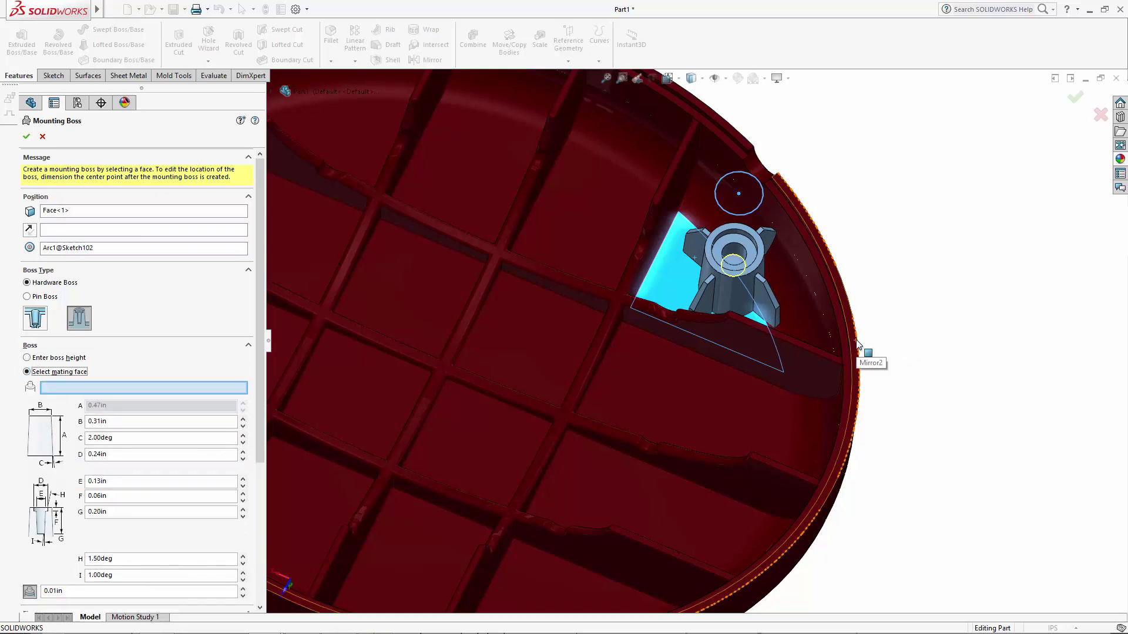
pyautogui.click(887, 241)
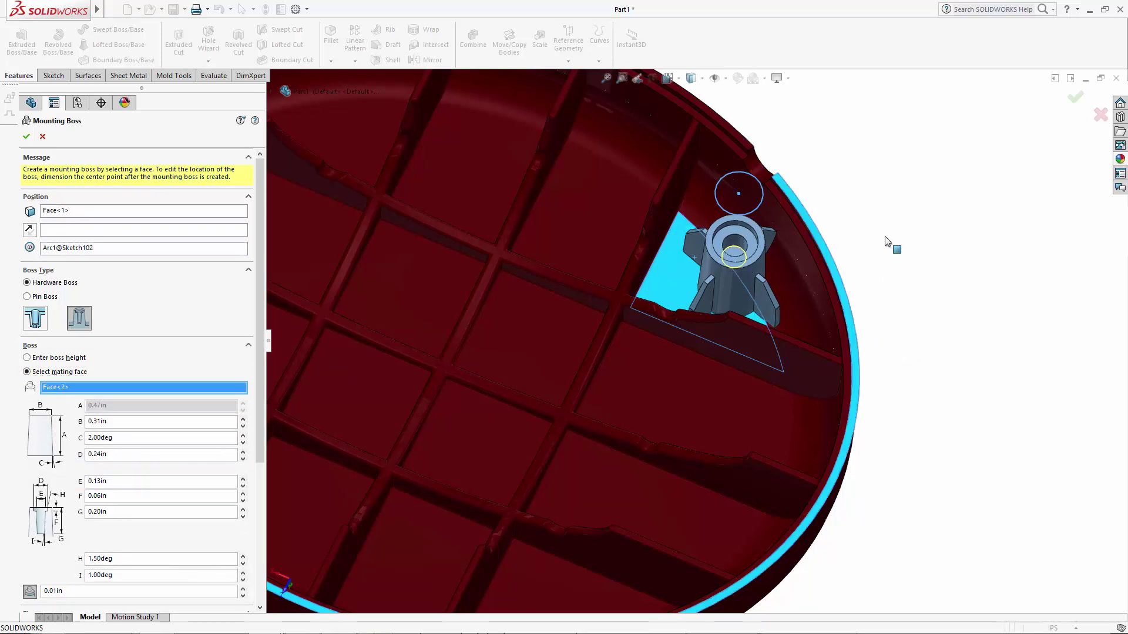
pyautogui.click(160, 420)
pyautogui.write('0.2')
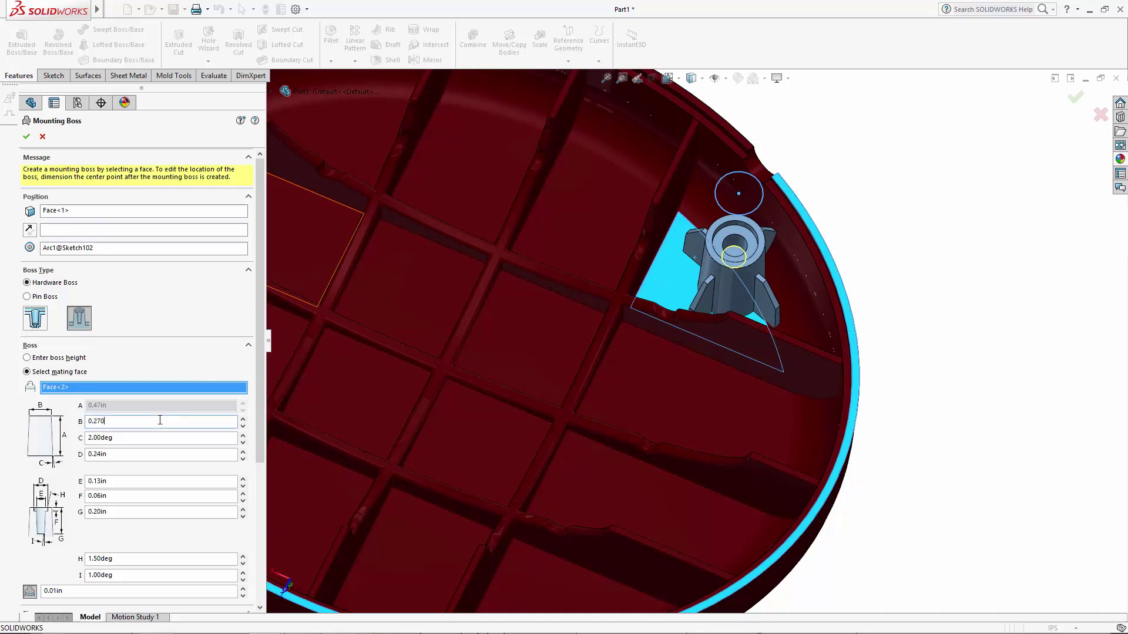
pyautogui.write('70')
# Set the threaded boss's counterbore diameter (D) to 0.20 in and its inside hole diameter (E) to 0.075 in
pyautogui.click(127, 456)
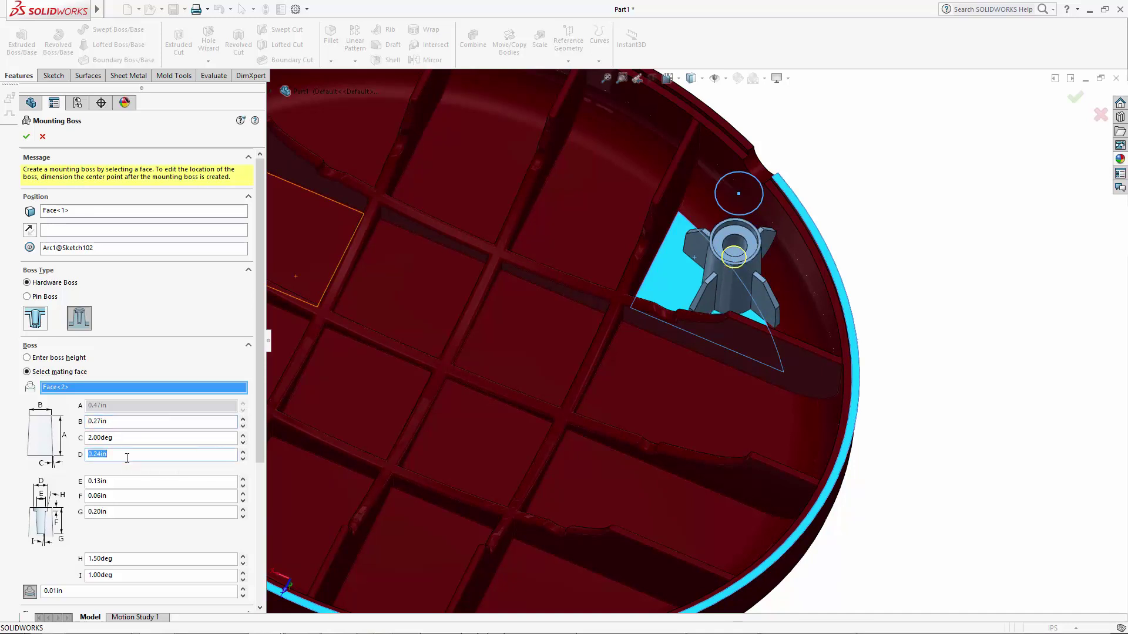
pyautogui.write('0.2')
pyautogui.press('Return')
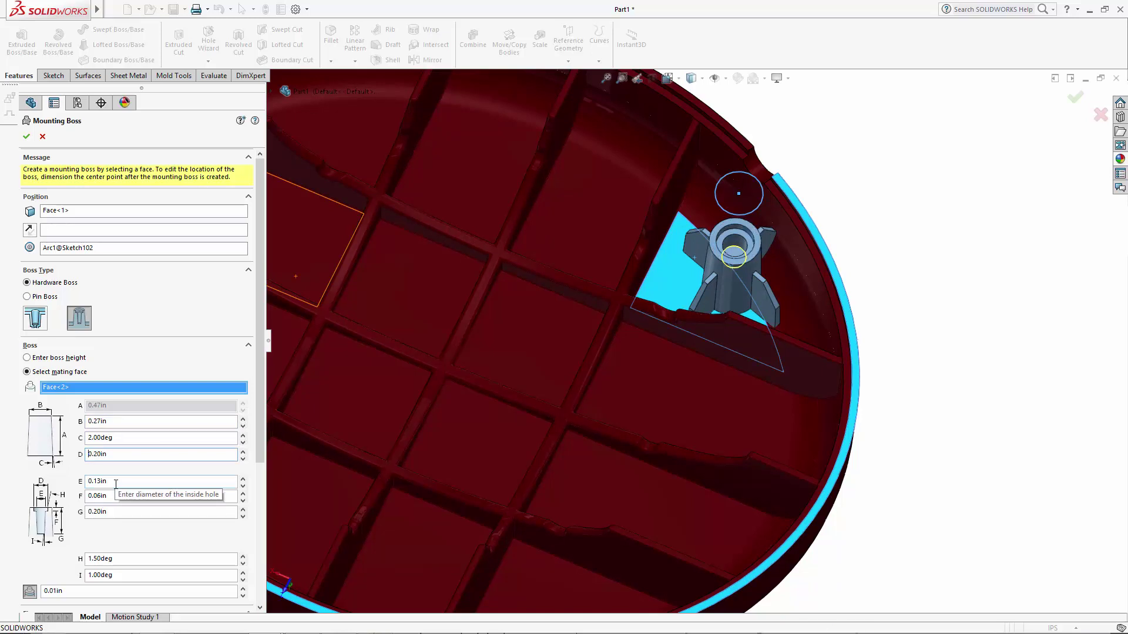
pyautogui.click(116, 484)
pyautogui.write('0.07')
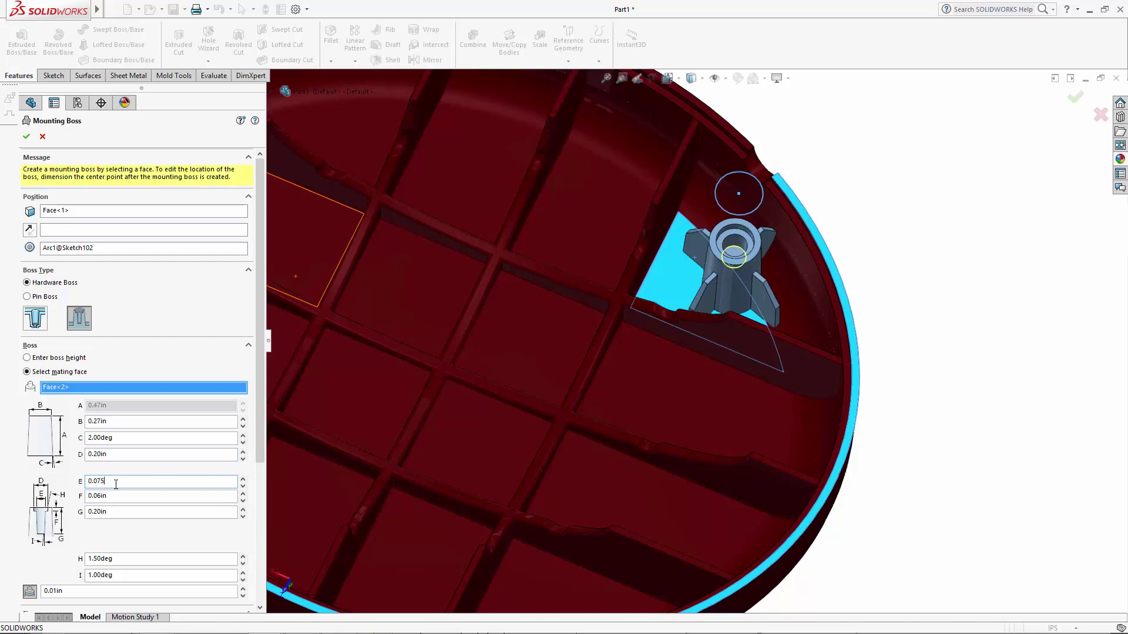
pyautogui.write('5')
pyautogui.press('Return')
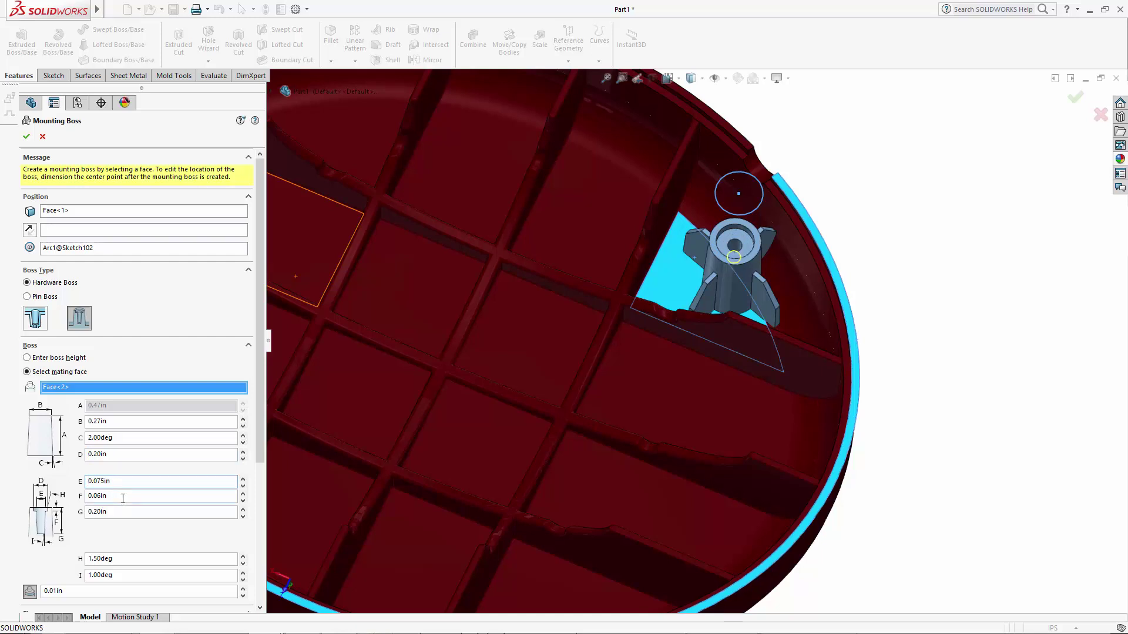
# Set the boss hole's counterbore depth (F) to 0.055 in, inside hole depth (G) to 0.57 in and draft angle H to 2 degrees
pyautogui.click(123, 498)
pyautogui.write('0.0')
pyautogui.press('Return')
pyautogui.click(123, 510)
pyautogui.write('0')
pyautogui.press('Return')
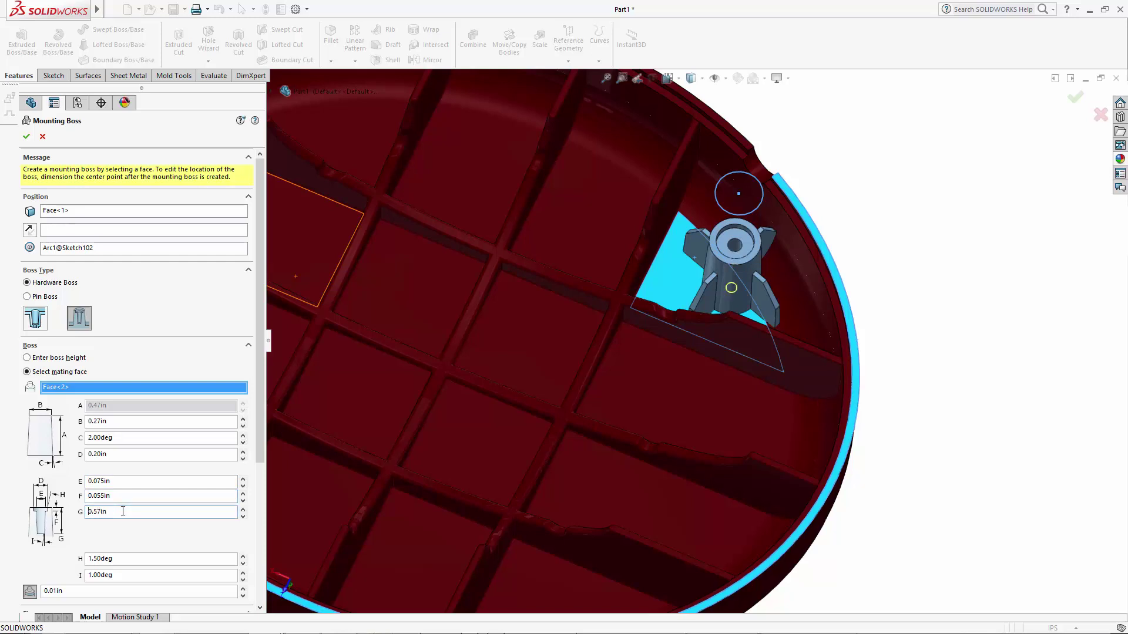
pyautogui.click(126, 557)
pyautogui.write('2')
pyautogui.press('Return')
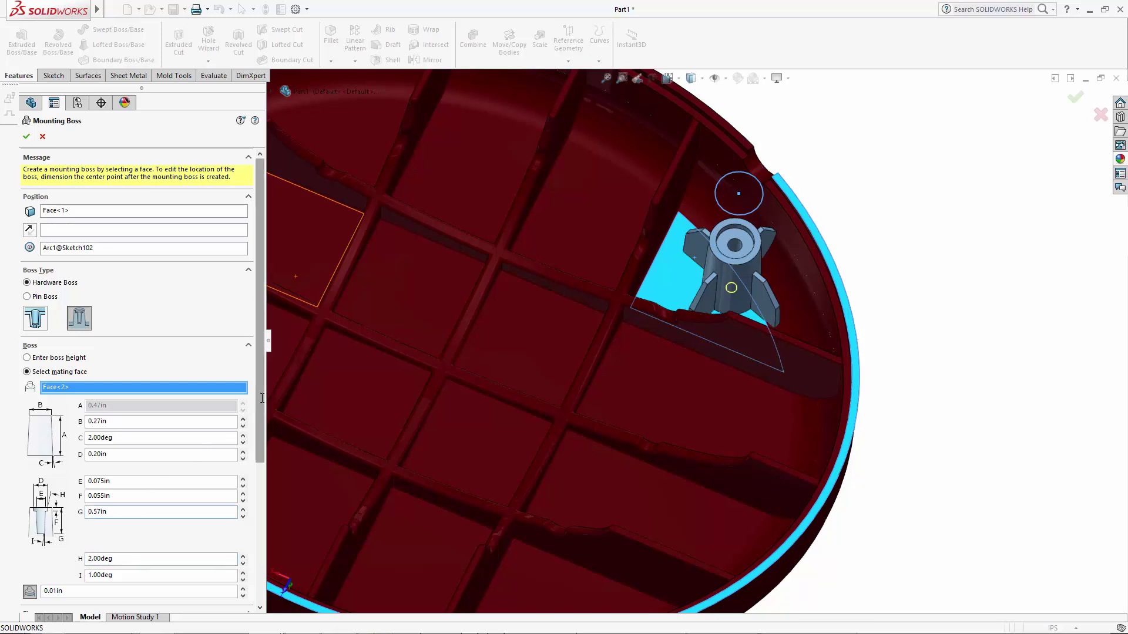
# Set the boss's fin length to 0.27 in, fin draft to 1.5 degrees and fin chamfer distance to 0.1 in, and create the boss
pyautogui.moveTo(259, 393); pyautogui.dragTo(259, 541)
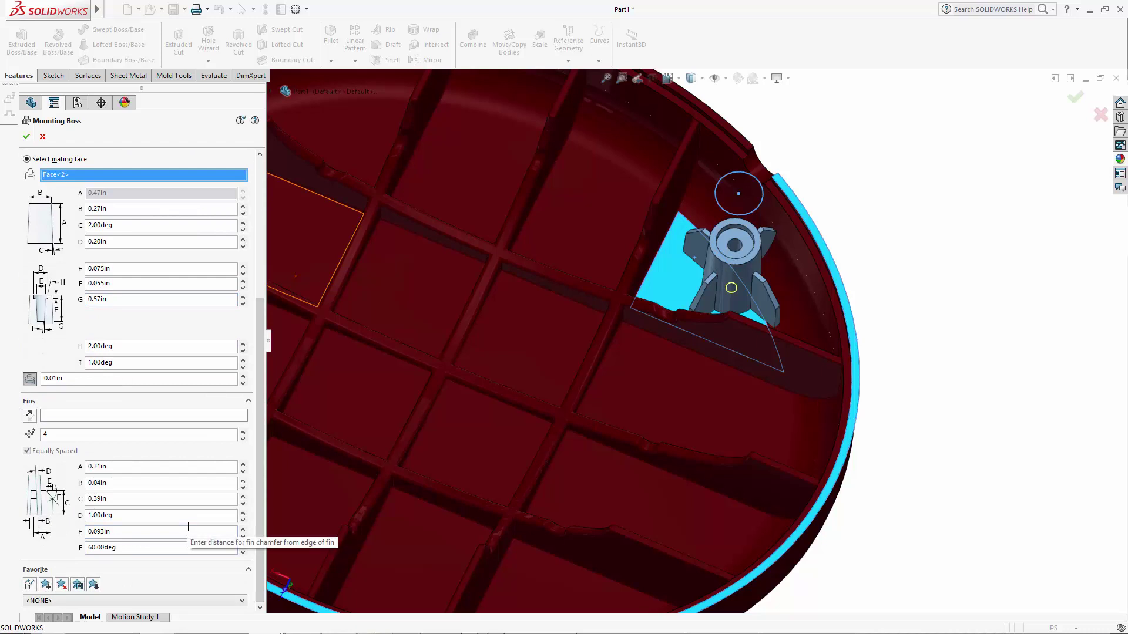
pyautogui.click(134, 467)
pyautogui.write('0.27')
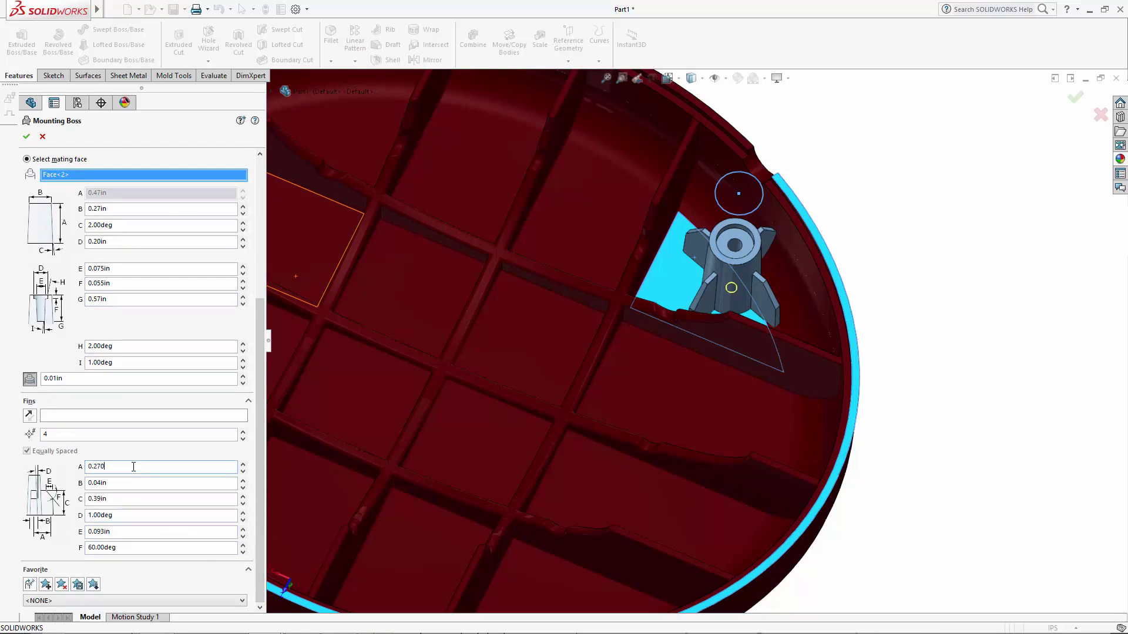
pyautogui.press('Return')
pyautogui.click(128, 515)
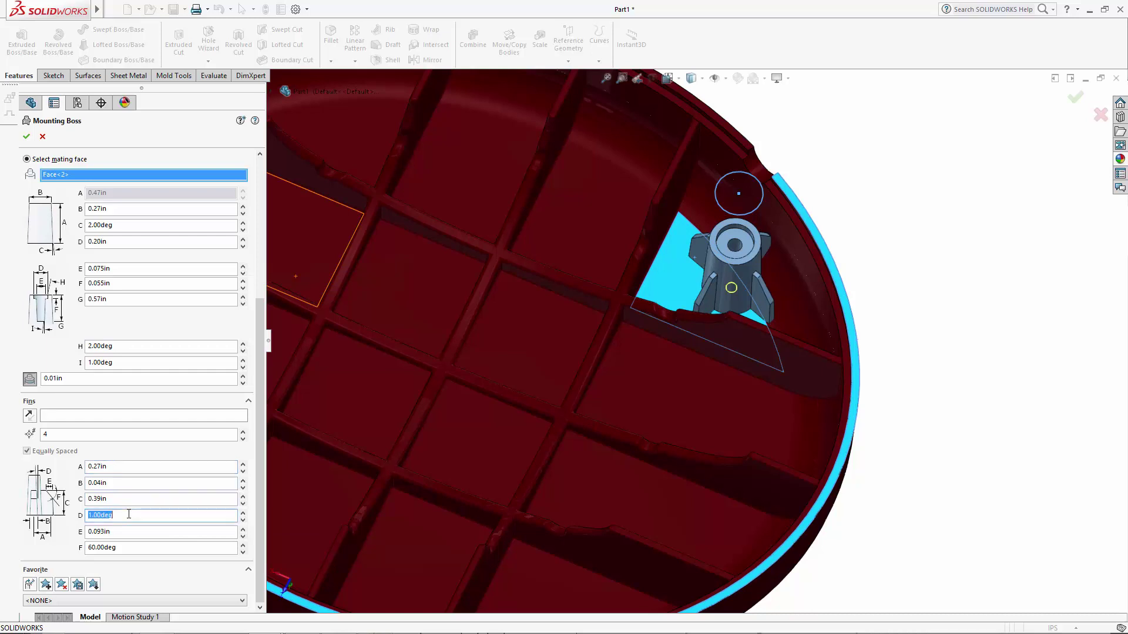
pyautogui.write('1.5')
pyautogui.press('Return')
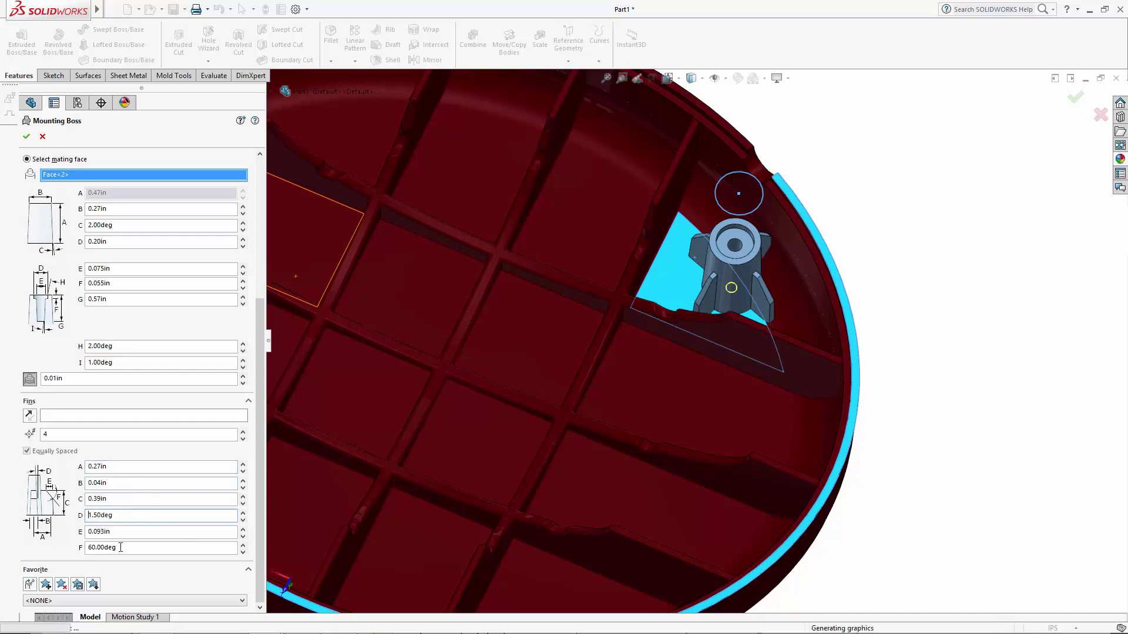
pyautogui.click(132, 533)
pyautogui.write('0.1')
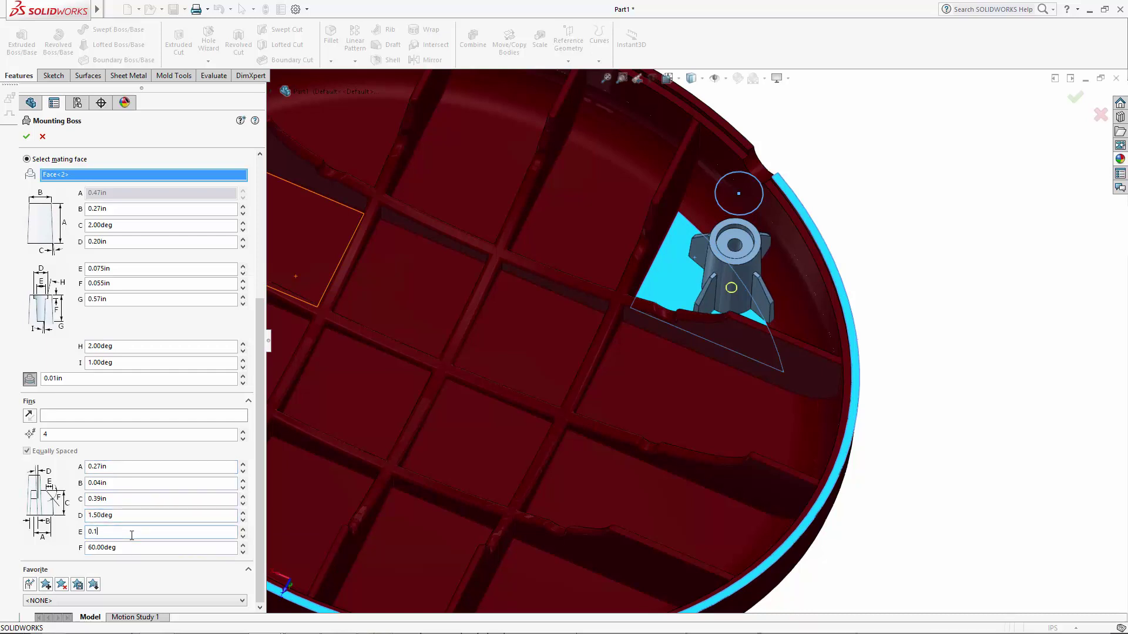
pyautogui.press('Return')
pyautogui.click(26, 137)
# Show the Mounting Boss1 solid body and make it transparent to inspect how the two bosses line up inside the closed case
pyautogui.hotkey('ctrl', 'shift', 'z')
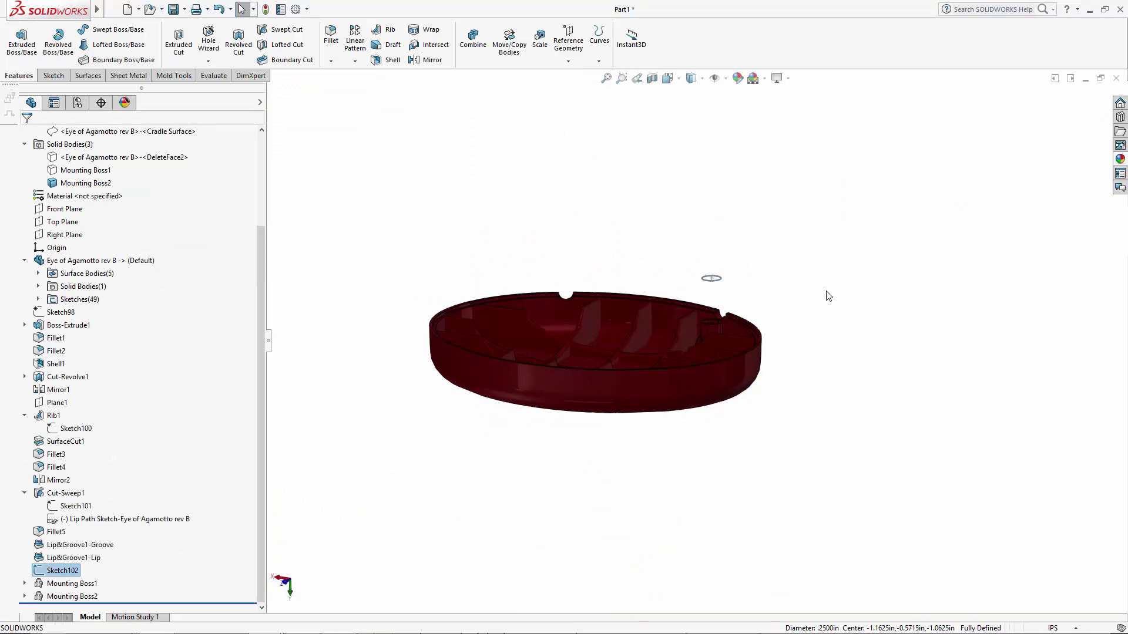
pyautogui.moveTo(826, 252); pyautogui.dragTo(830, 395, button='middle')
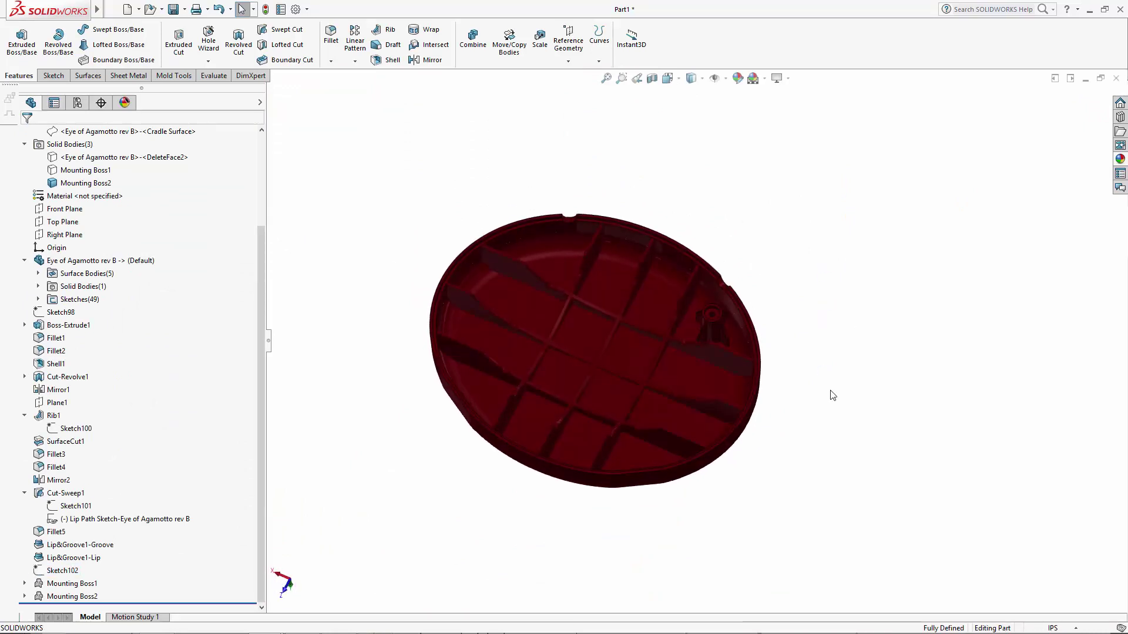
pyautogui.click(109, 170)
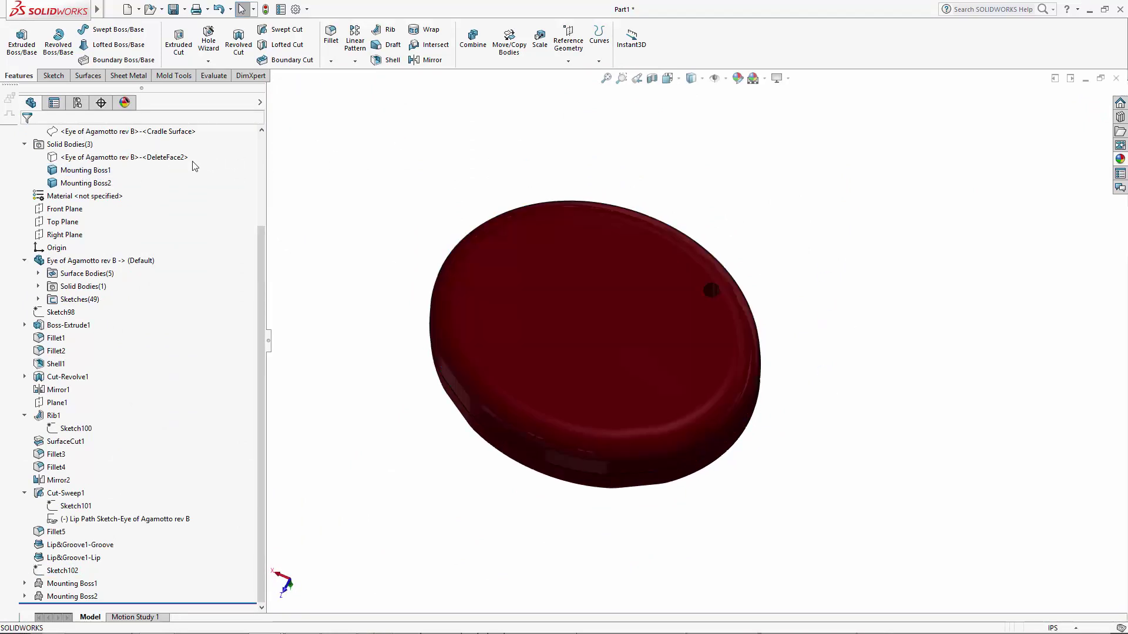
pyautogui.click(92, 171)
pyautogui.rightClick(92, 170)
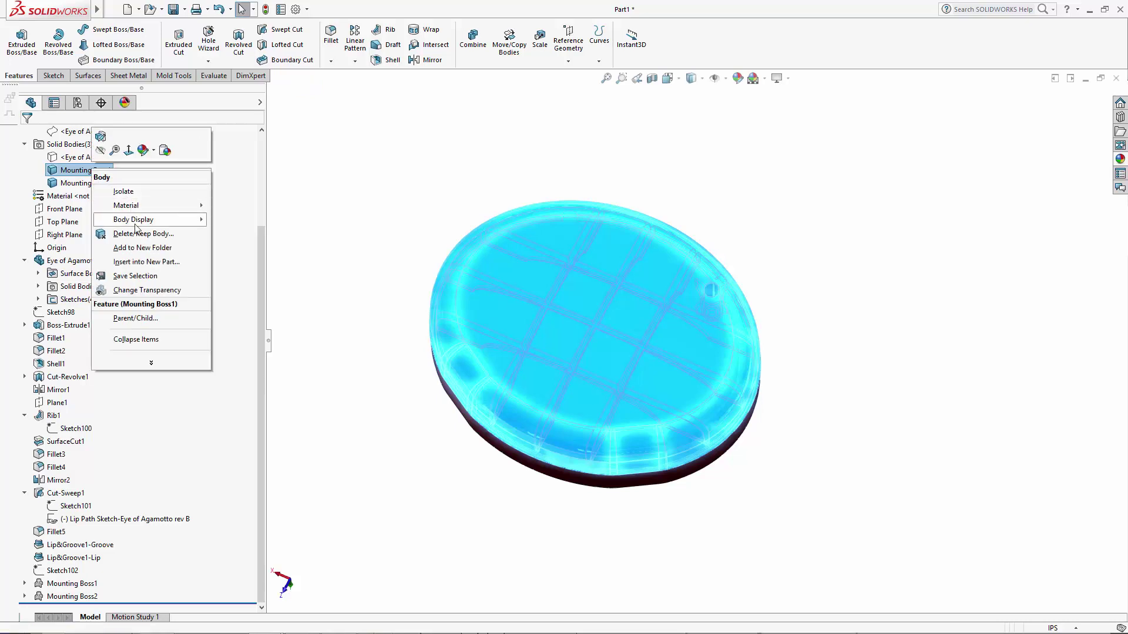
pyautogui.click(144, 292)
pyautogui.click(858, 286)
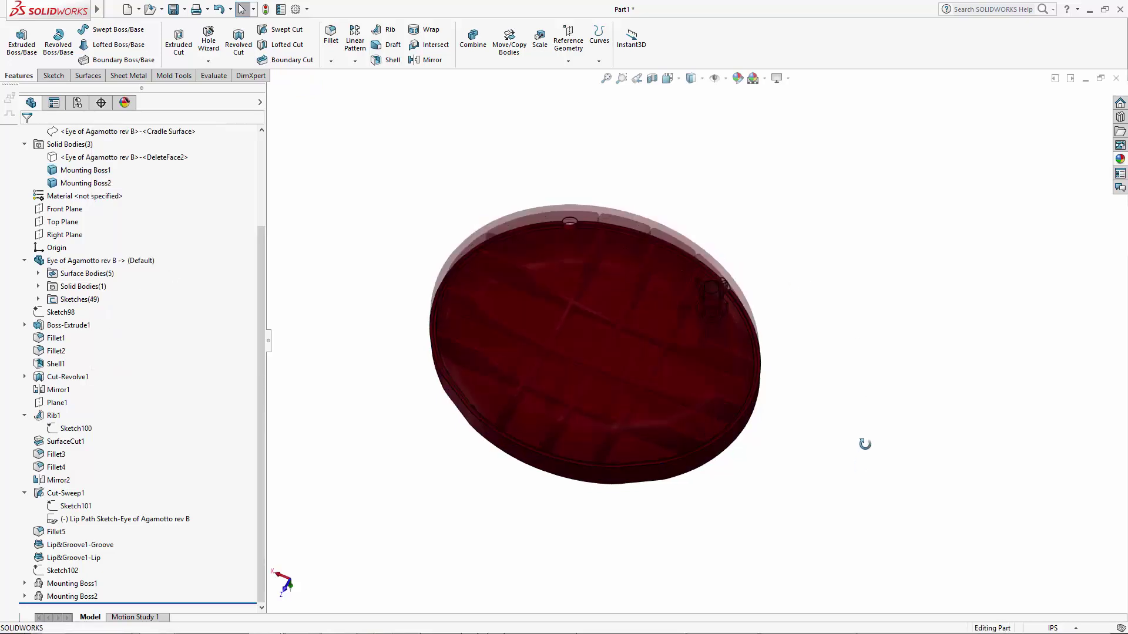
pyautogui.moveTo(861, 443); pyautogui.dragTo(597, 398, button='middle')
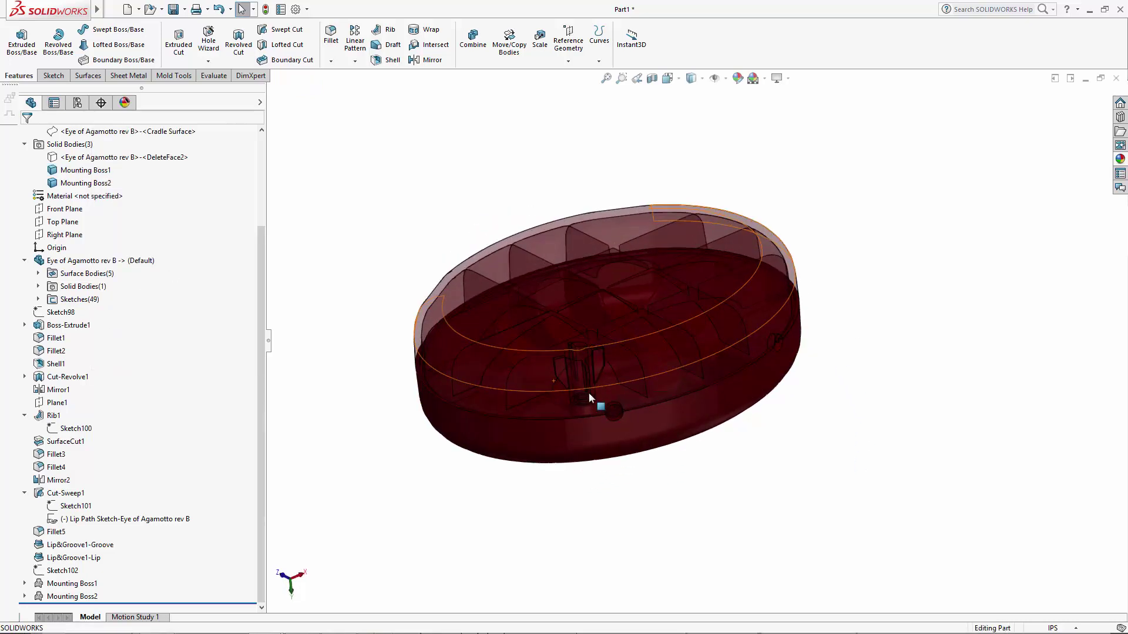
pyautogui.scroll(-8, 653, 393)
pyautogui.moveTo(652, 373)
pyautogui.mouseDown(button='middle')
pyautogui.moveTo(649, 307)
pyautogui.moveTo(660, 384)
pyautogui.mouseUp(button='middle')
pyautogui.scroll(10, 667, 411)
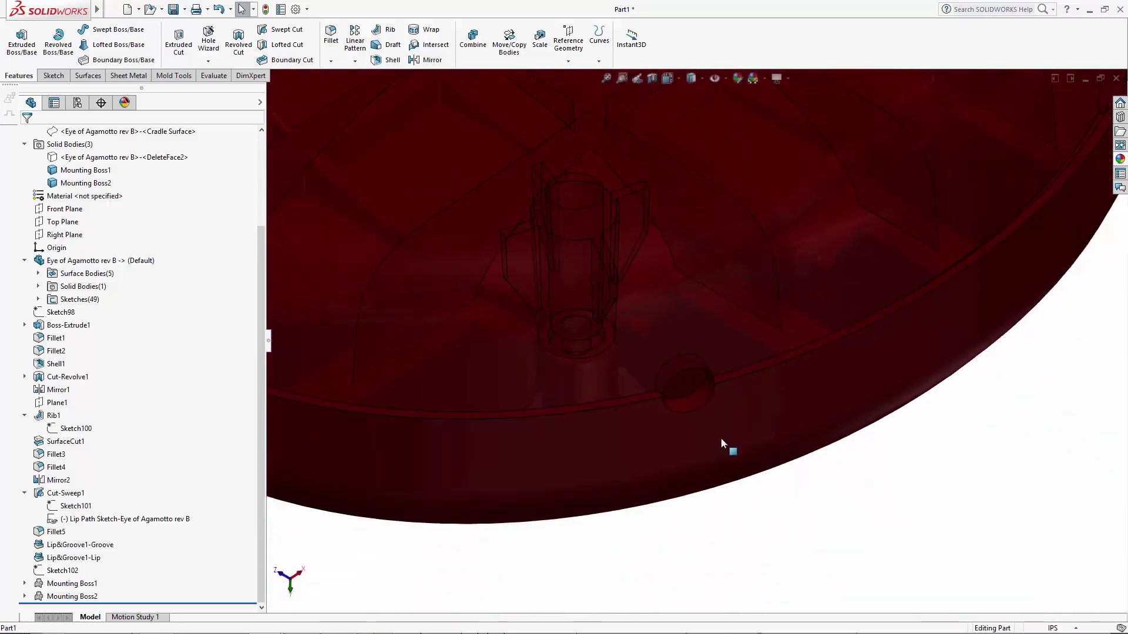
pyautogui.moveTo(733, 456); pyautogui.dragTo(686, 431, button='middle')
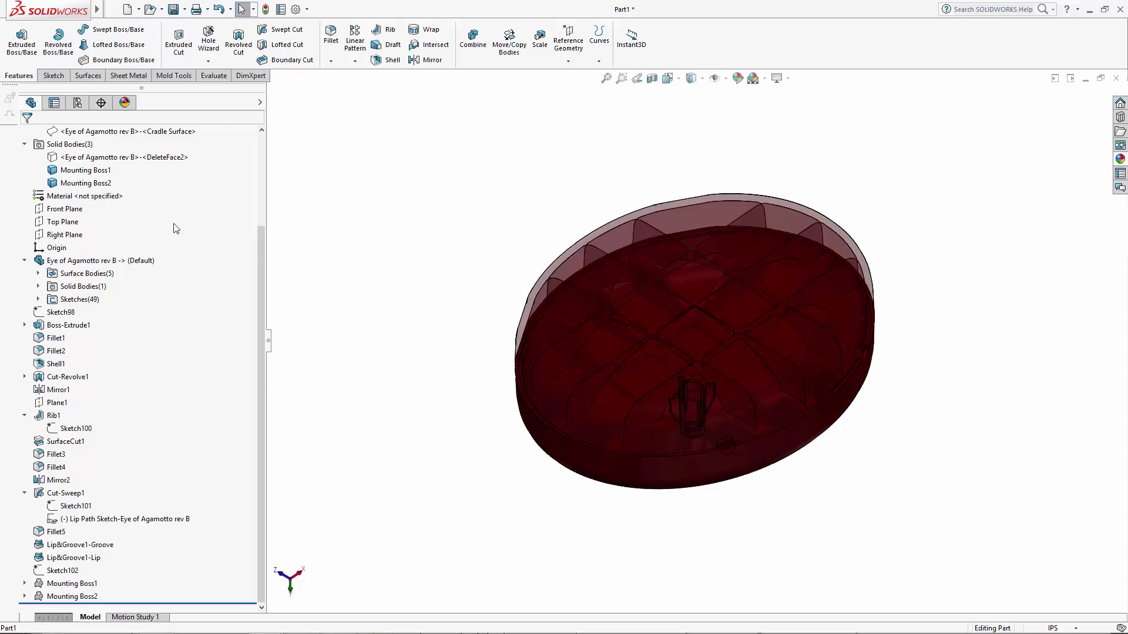